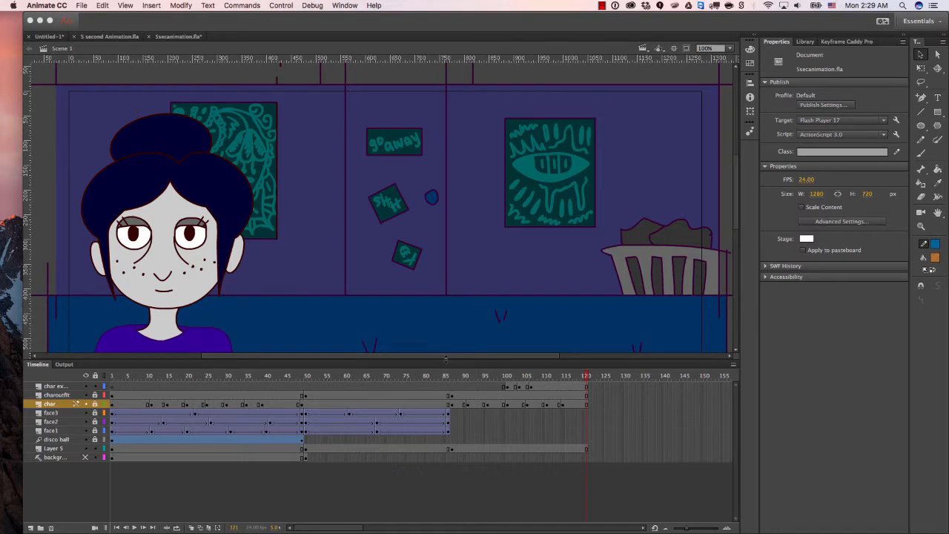
Step: Return the playhead to frame 1 and play the animation back
left_click_drag(575, 377, 113, 412)
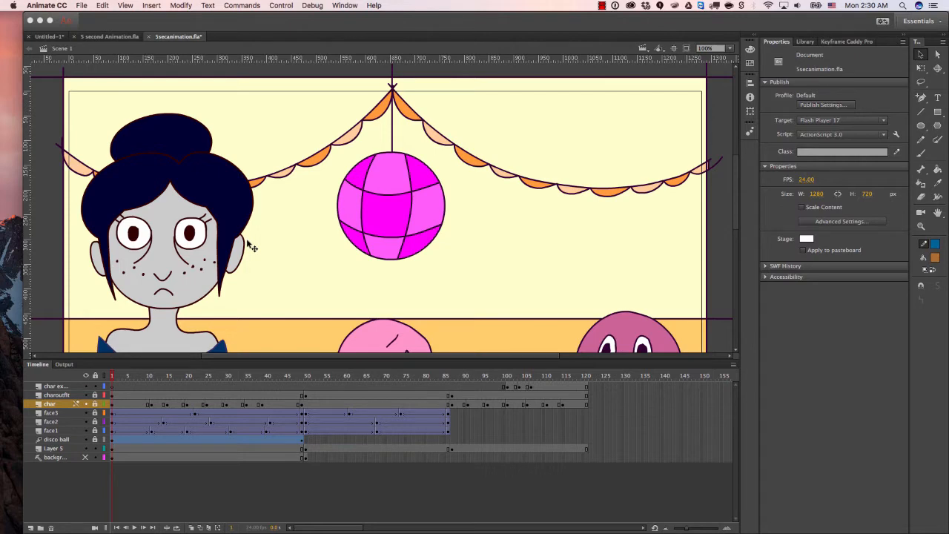
left_click_drag(235, 376, 67, 373)
key("Return")
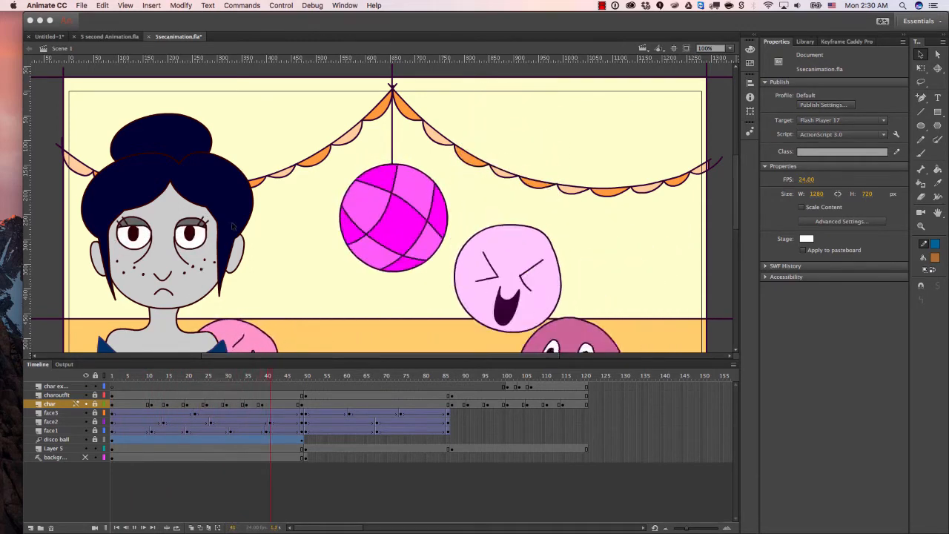
Step: Start a movie export of the animation with PNG Sequence as the file format
left_click(83, 6)
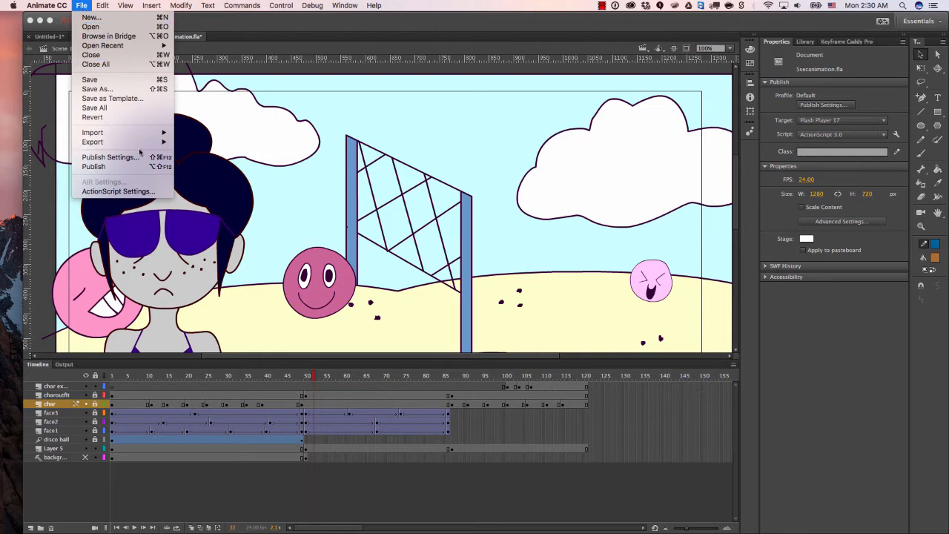
mouse_move(149, 143)
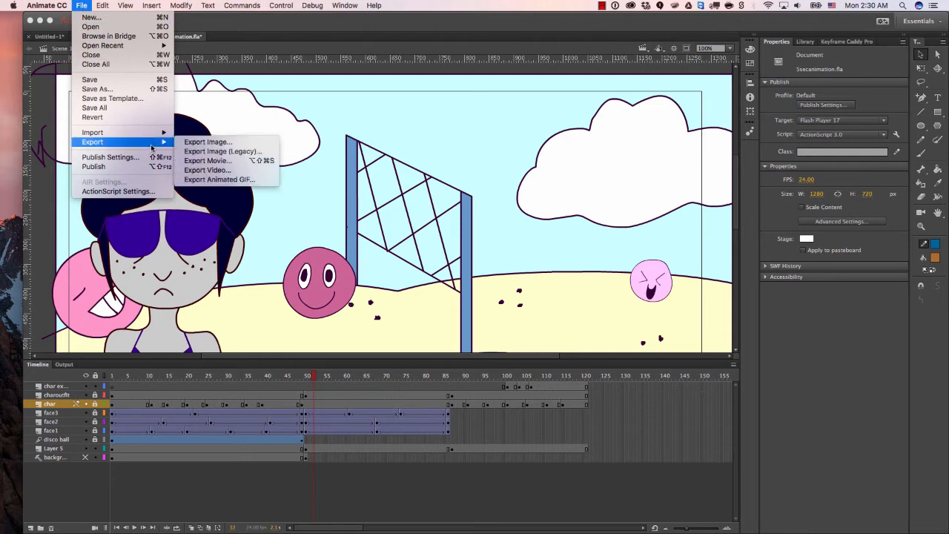
left_click(218, 161)
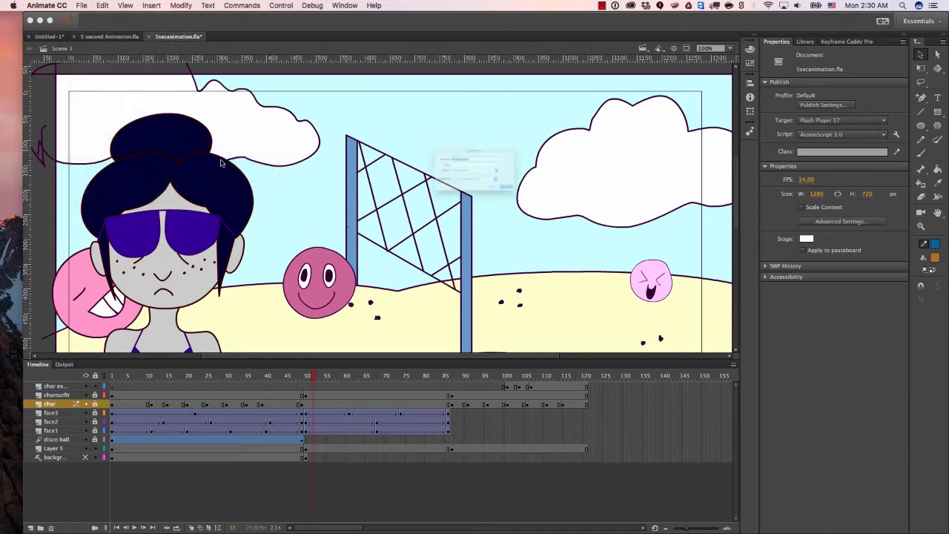
left_click(454, 194)
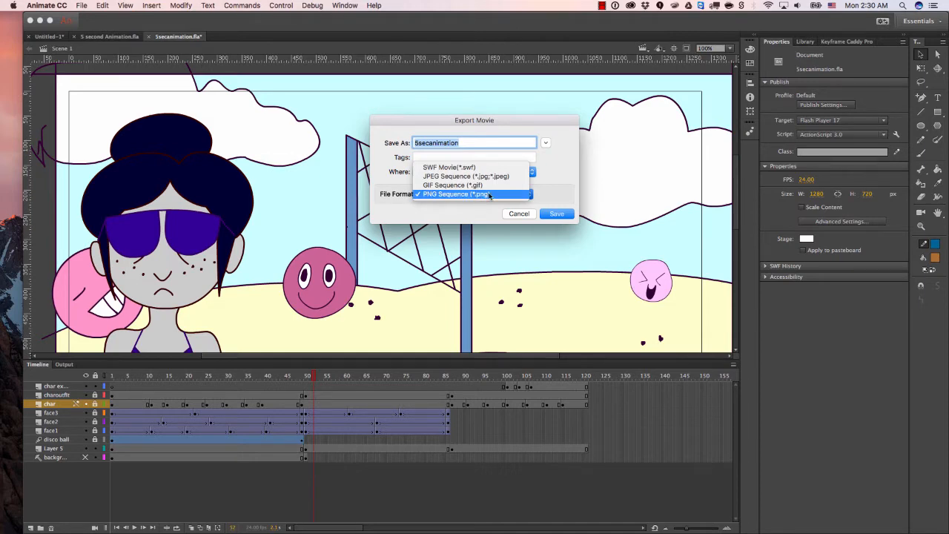
left_click(445, 195)
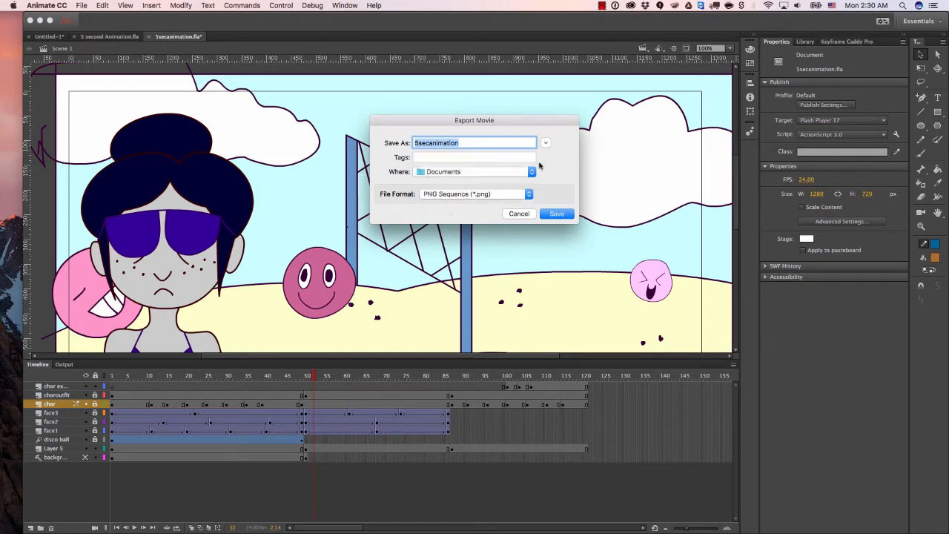
Step: Create a new folder named "ANIMATION test" on the Desktop as the export destination
left_click(545, 143)
left_click(546, 144)
left_click(546, 143)
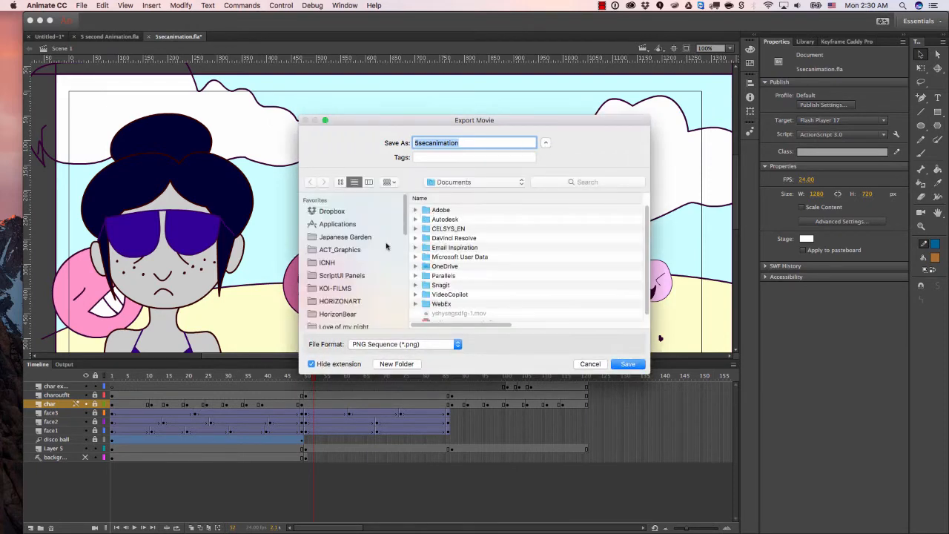
scroll(359, 249, "down", 1)
scroll(359, 249, "down", 4)
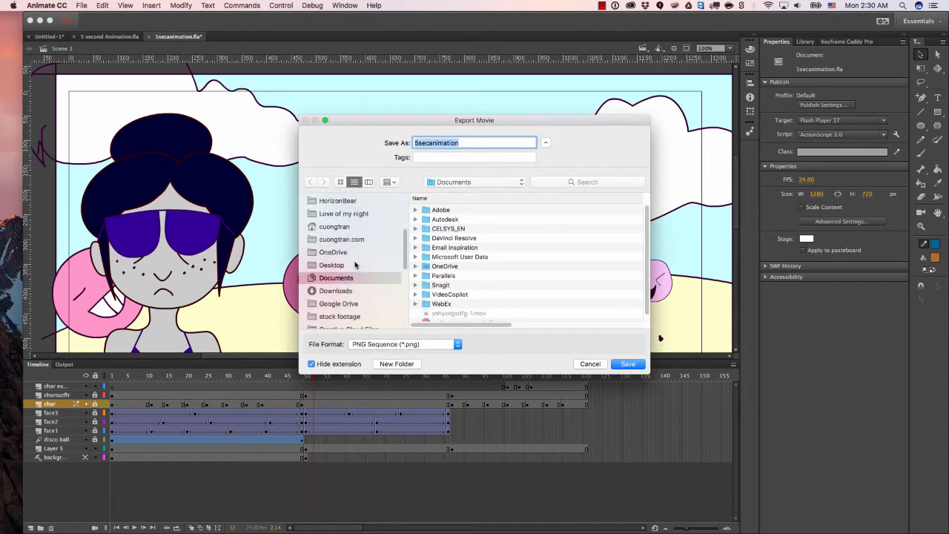
left_click(334, 265)
left_click(398, 364)
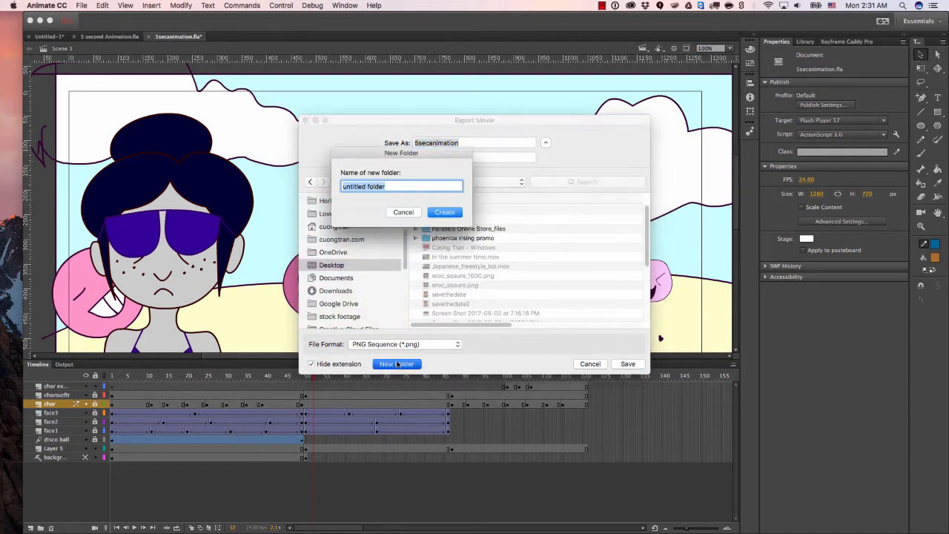
type("ANIMATION test")
key("Return")
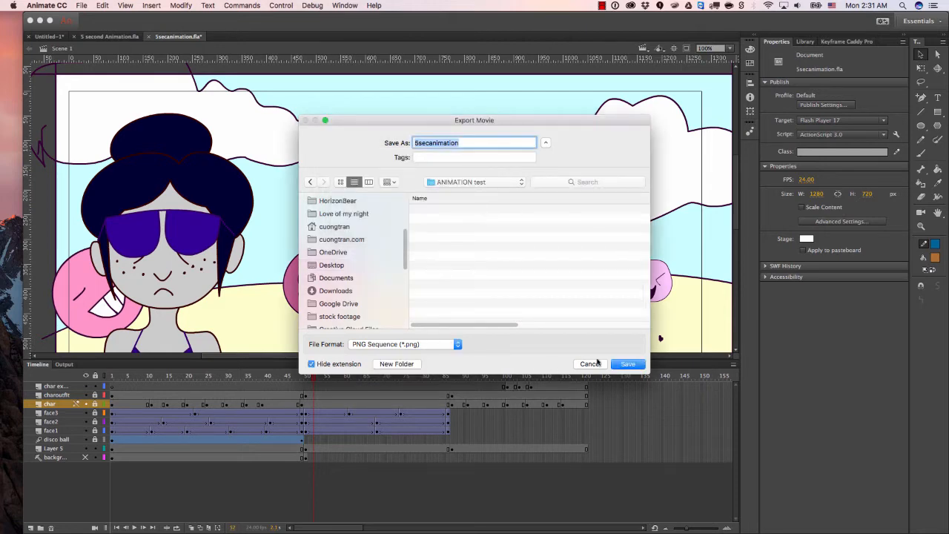
Step: Export the 5secanimation PNG sequence at 300 dpi with Minimum Image Area, 32 bit colors and smoothing
left_click(628, 364)
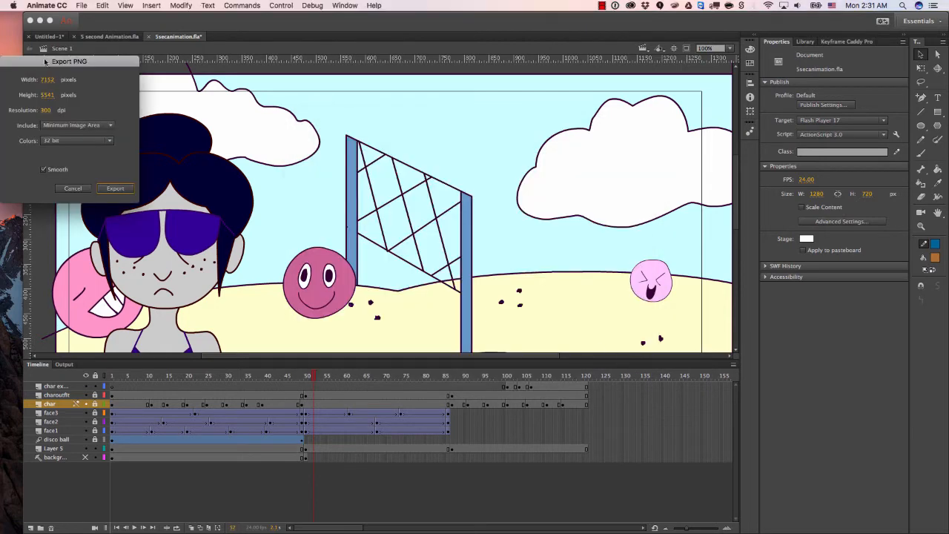
left_click_drag(47, 64, 227, 144)
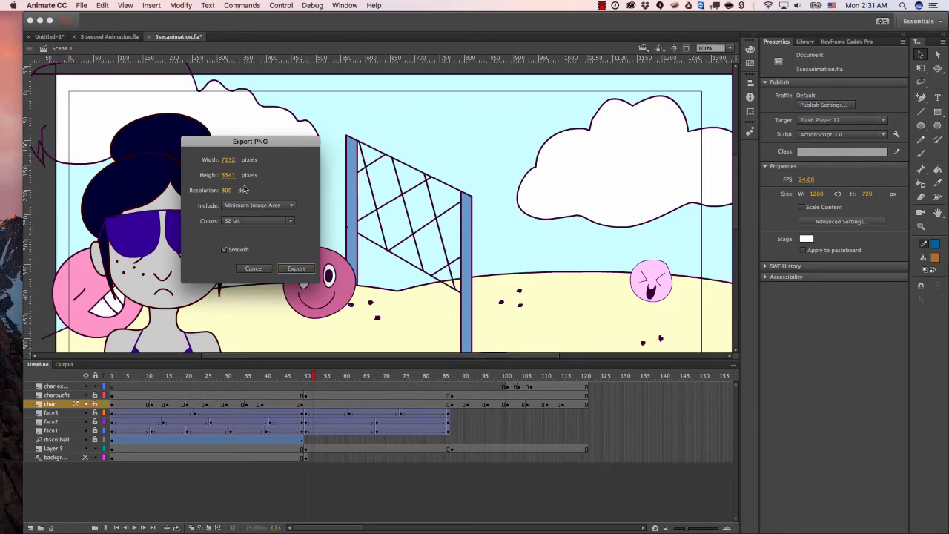
left_click(297, 269)
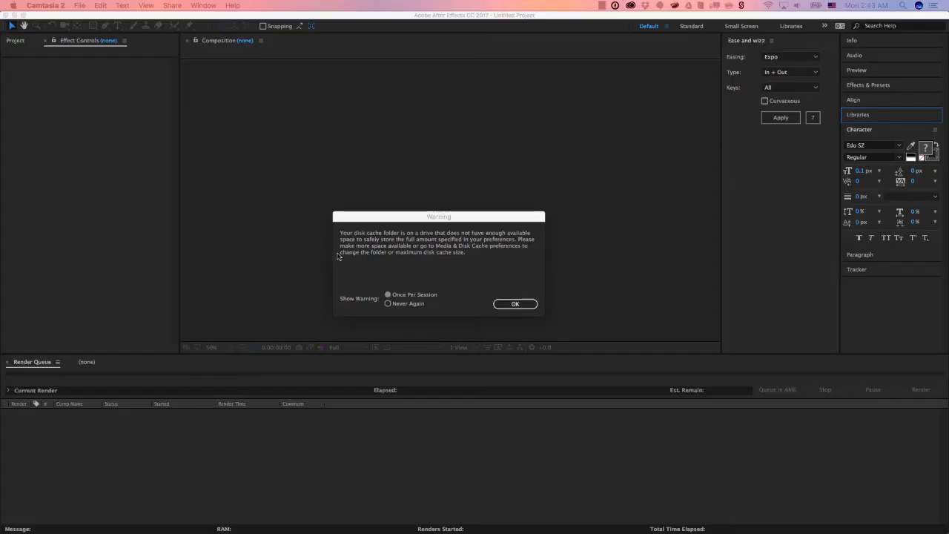
Step: Switch to After Effects, dismiss its startup windows and create a new project
left_click(514, 305)
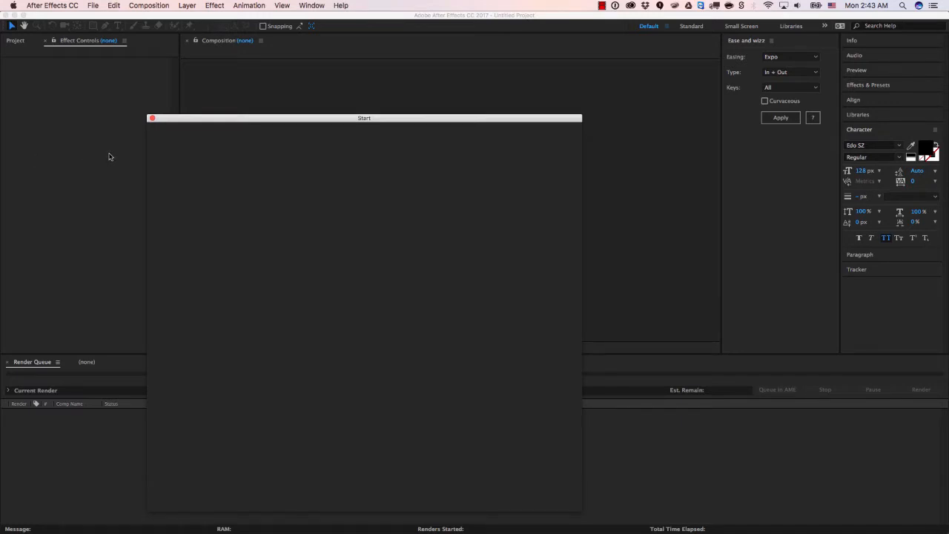
left_click_drag(200, 117, 180, 88)
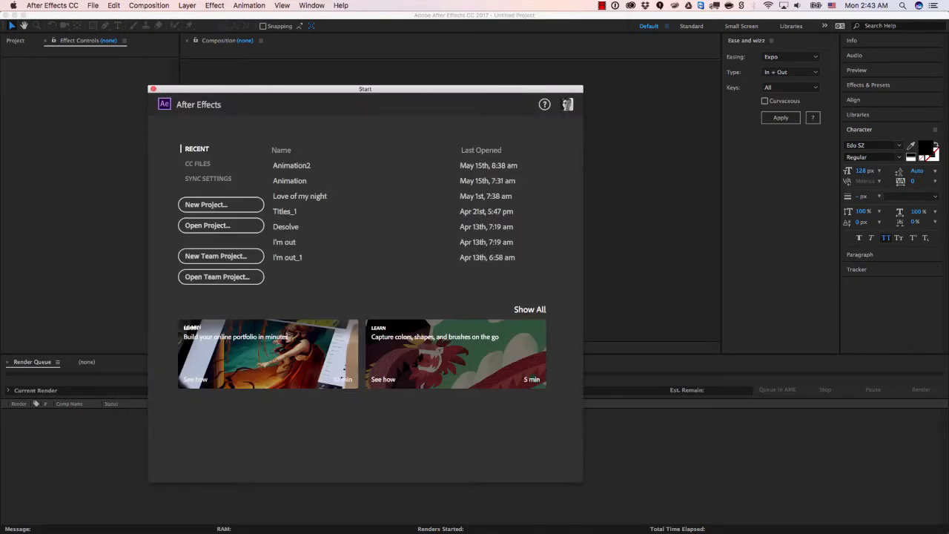
left_click(153, 89)
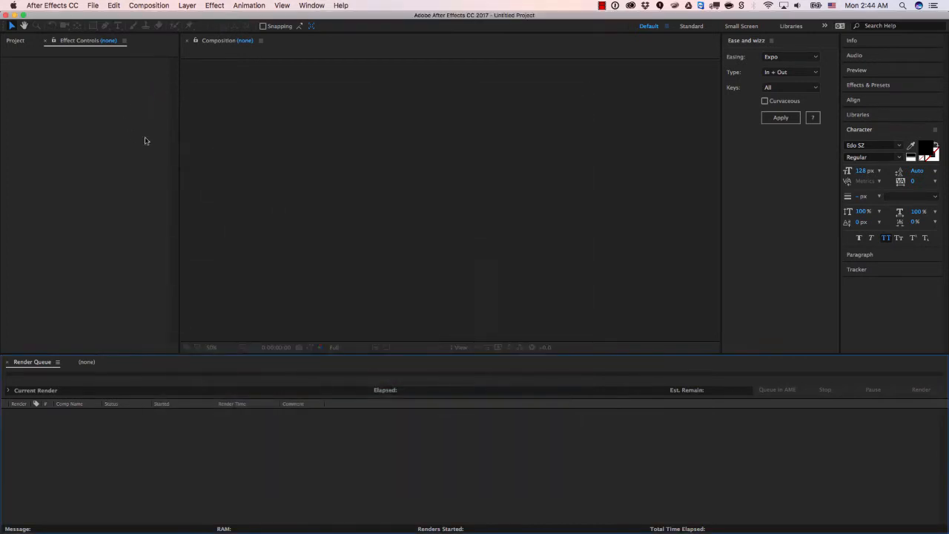
left_click(51, 222)
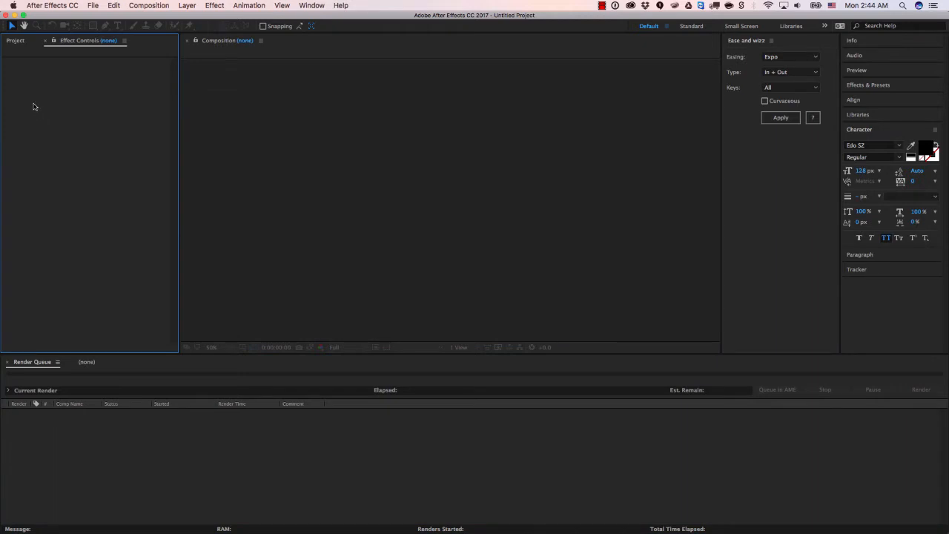
left_click(94, 5)
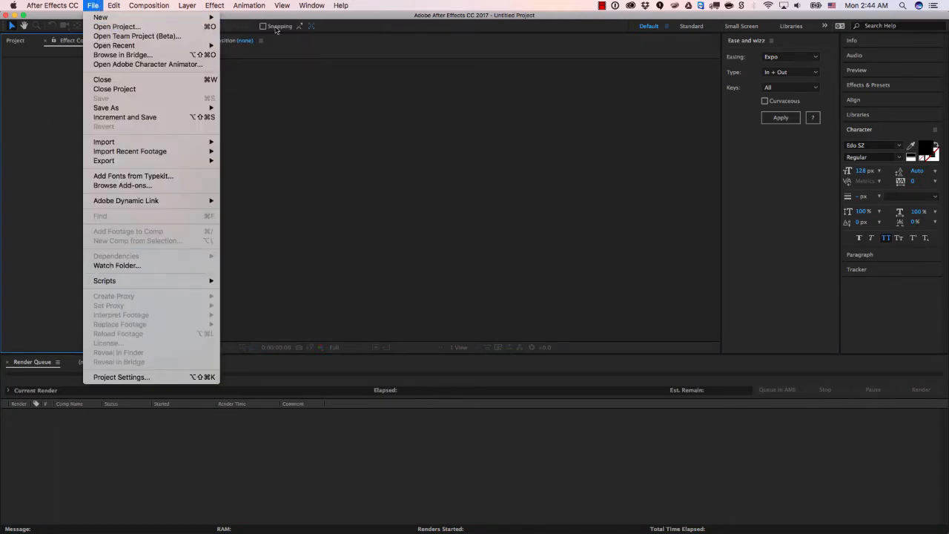
mouse_move(208, 17)
left_click(243, 20)
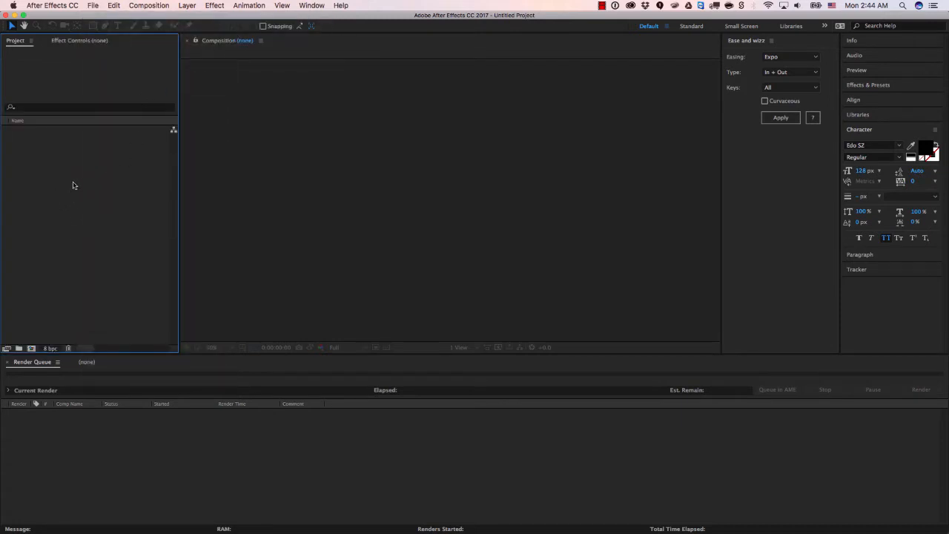
Step: Start a footage import and open the ANIMATION test folder on the Desktop
double_click(21, 258)
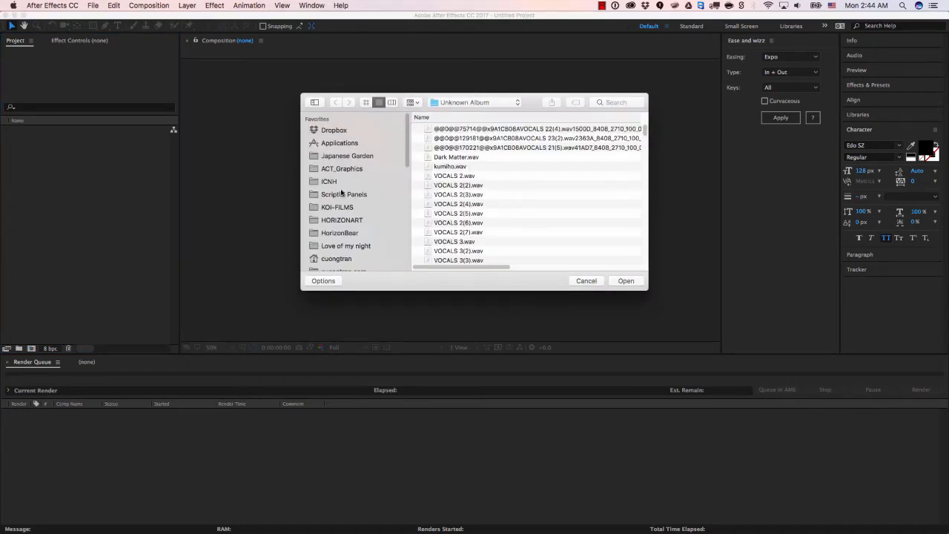
scroll(341, 193, "down", 10)
scroll(344, 197, "up", 10)
scroll(345, 200, "down", 5)
left_click(338, 178)
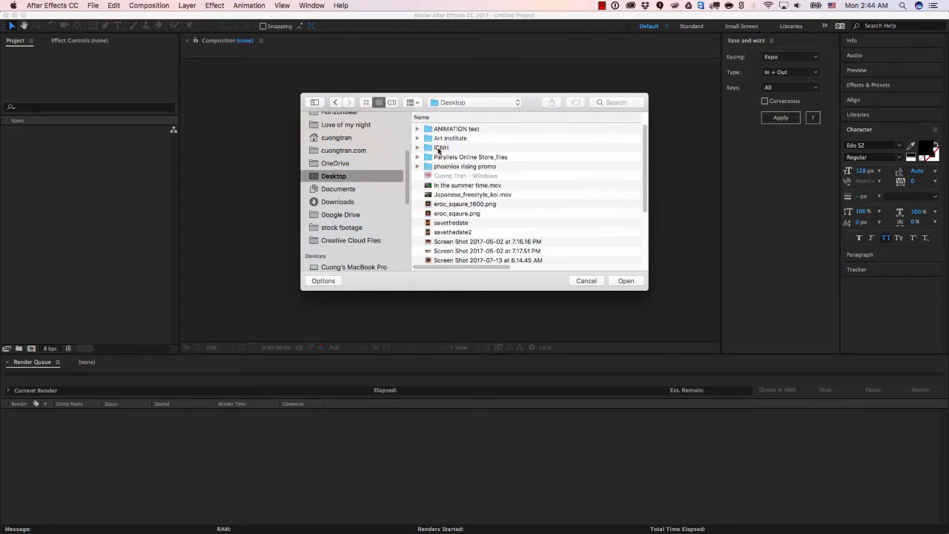
left_click(446, 131)
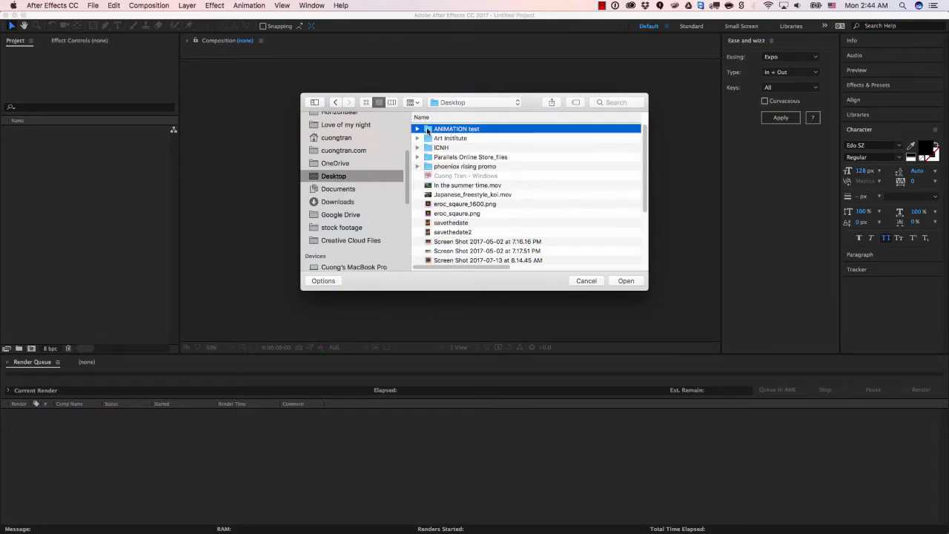
double_click(427, 130)
Step: Import the numbered 5secanimation PNG files as one image sequence, starting from 5secanimation0001.png
scroll(479, 142, "down", 10)
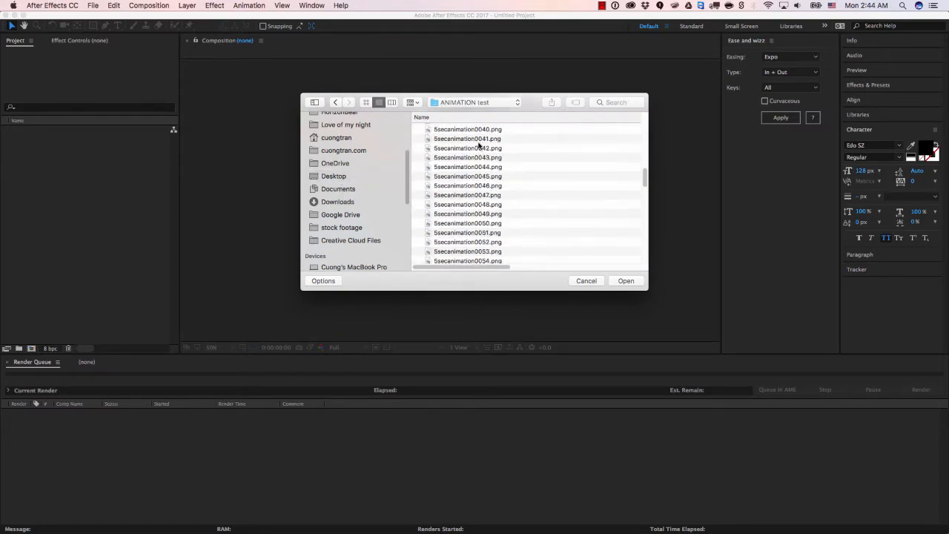
scroll(479, 145, "down", 3)
scroll(474, 141, "up", 15)
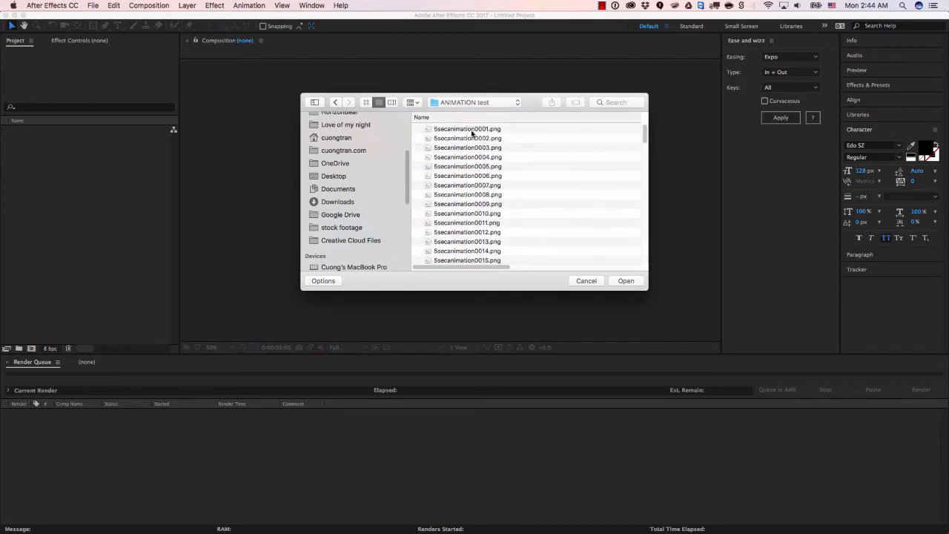
left_click(472, 131)
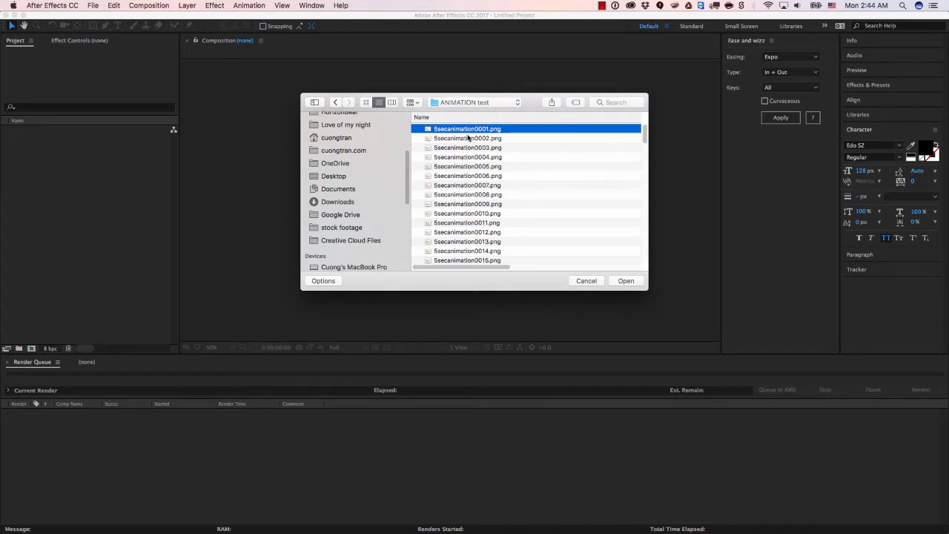
scroll(472, 141, "down", 20)
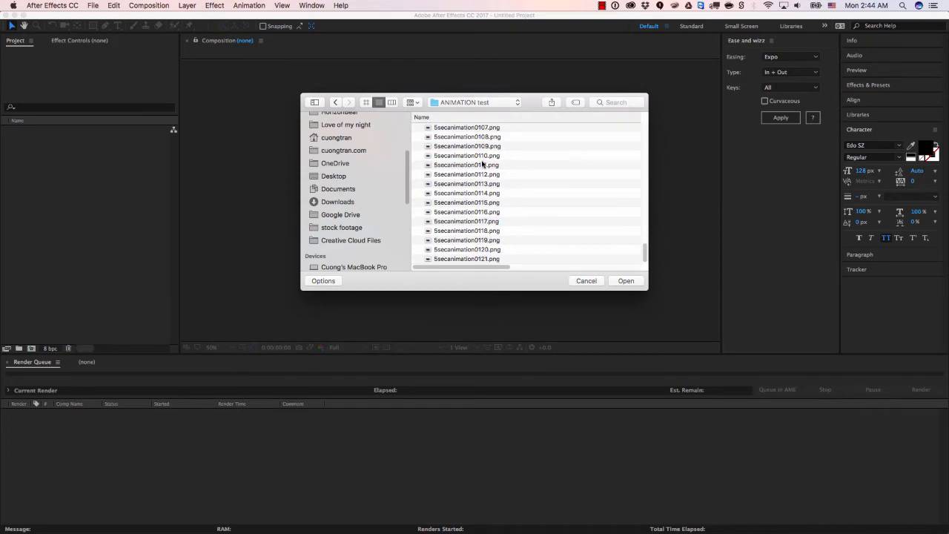
scroll(481, 162, "up", 20)
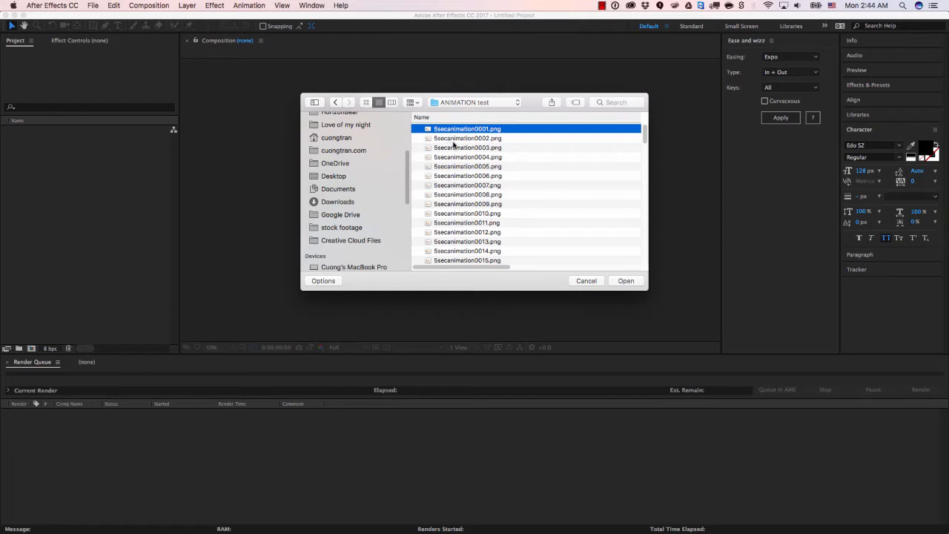
scroll(454, 145, "down", 20)
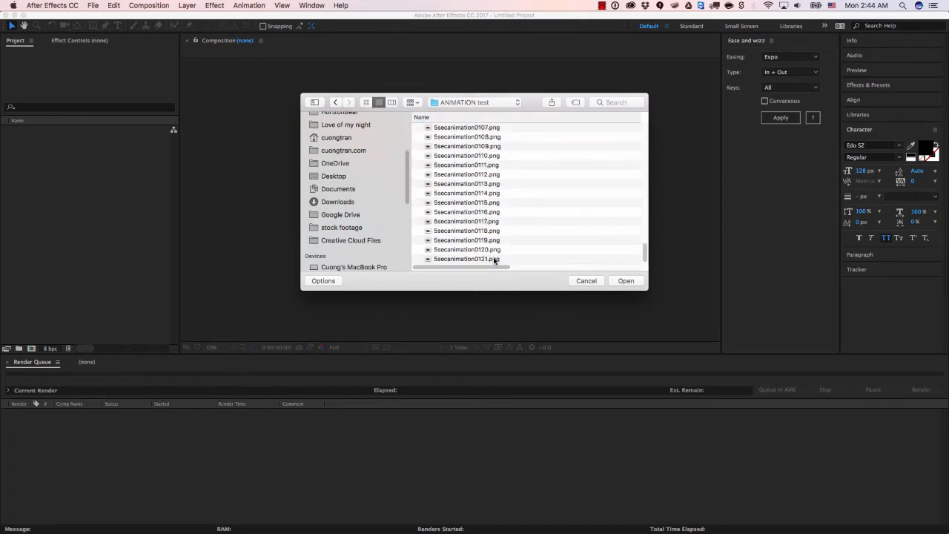
scroll(485, 229, "up", 20)
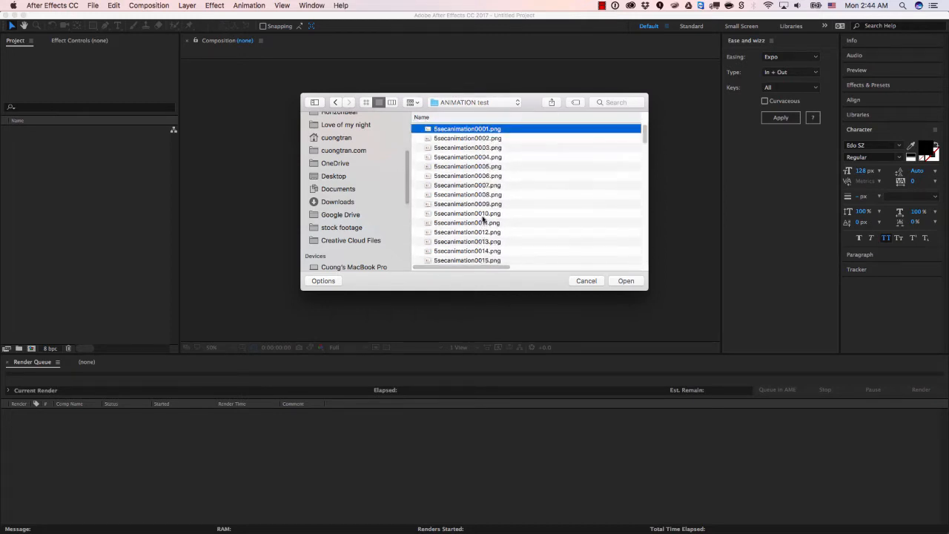
left_click(623, 281)
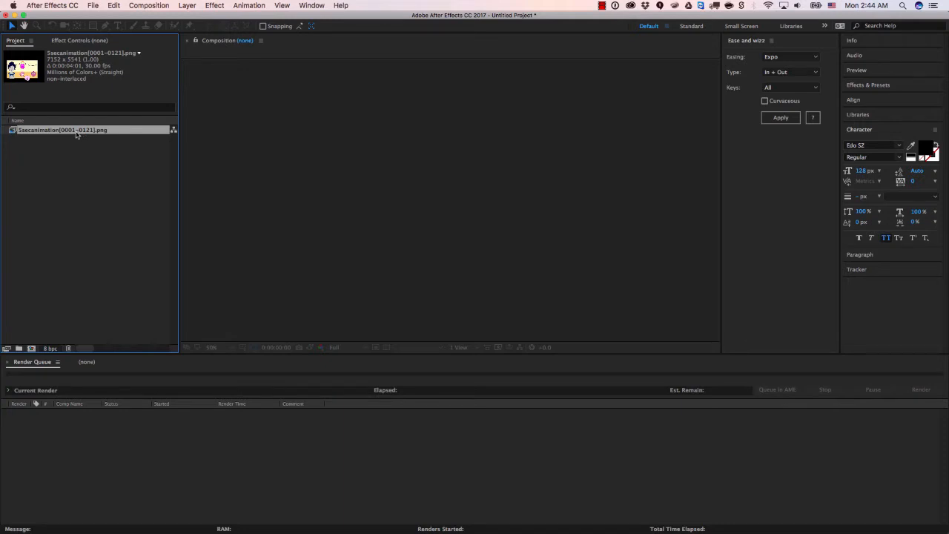
right_click(49, 130)
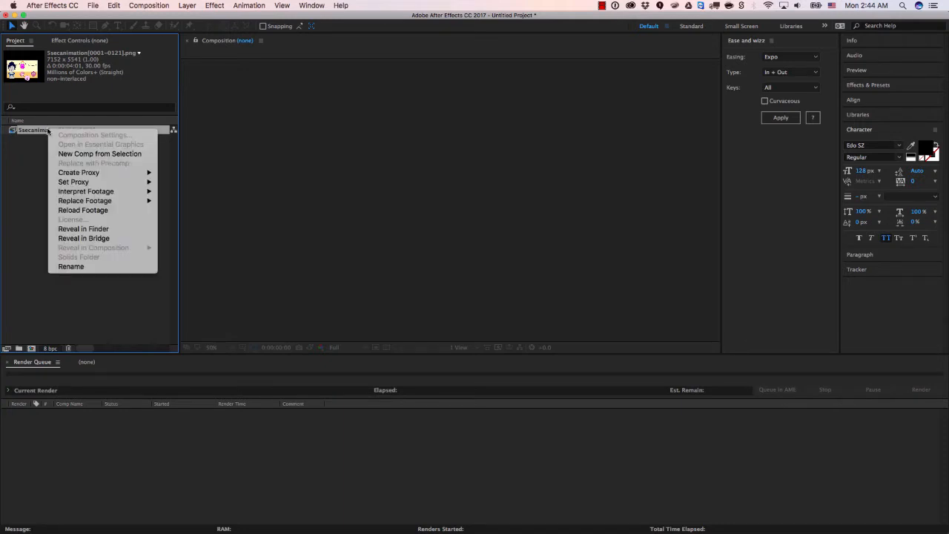
mouse_move(99, 194)
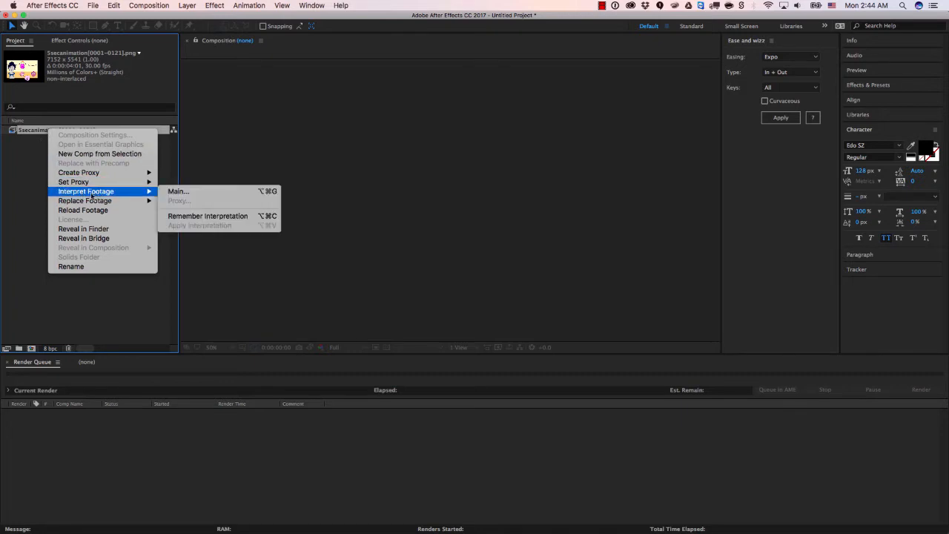
left_click(26, 130)
right_click(32, 130)
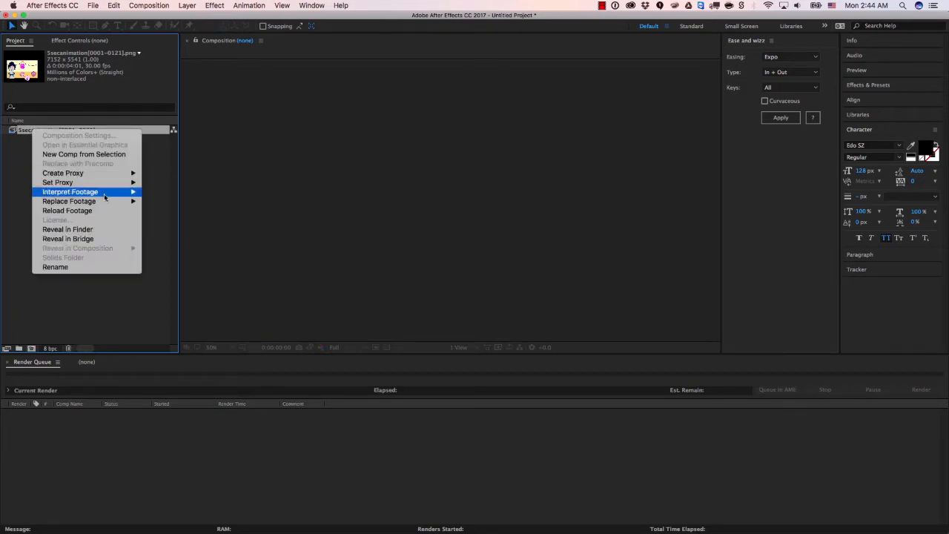
mouse_move(123, 196)
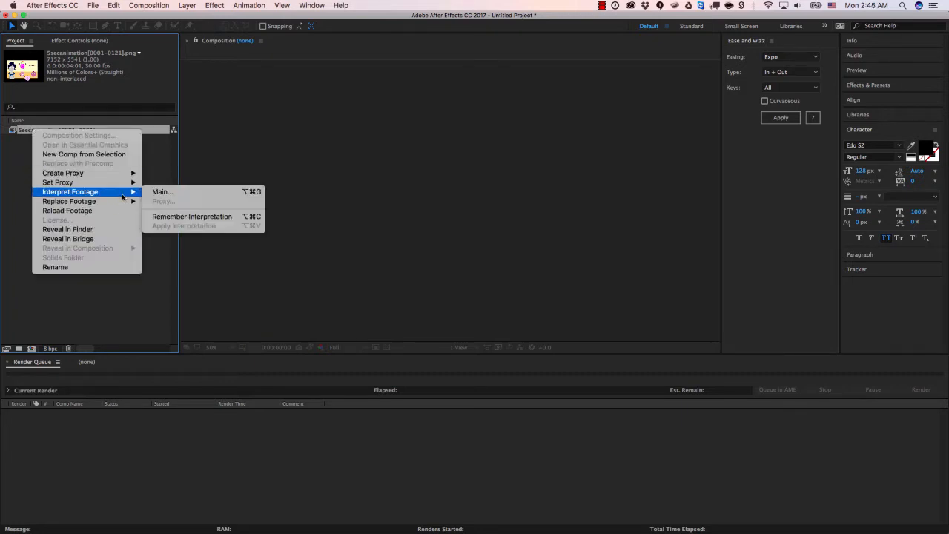
left_click(165, 194)
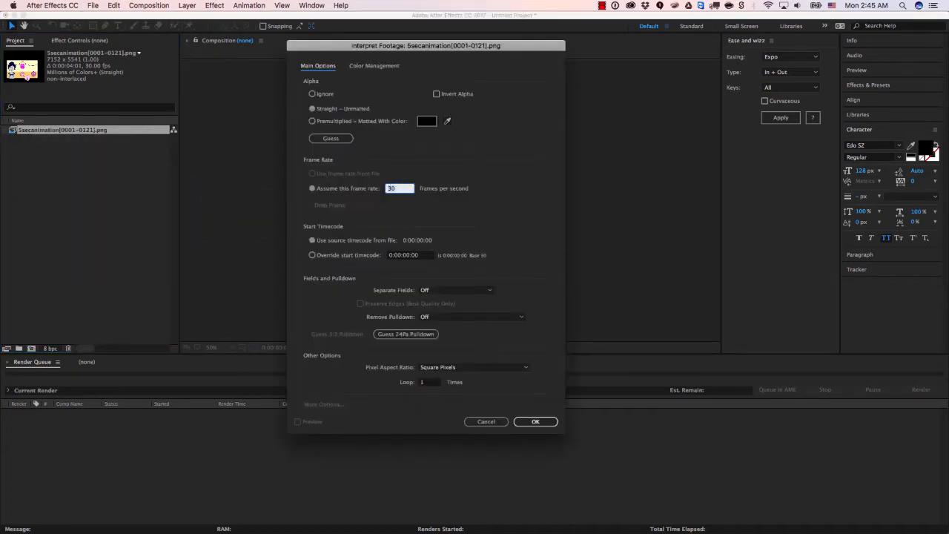
type("24")
left_click(497, 423)
Step: Interpret the 5secanimation[0001-0121].png footage with an assumed frame rate of 24 frames per second
right_click(51, 132)
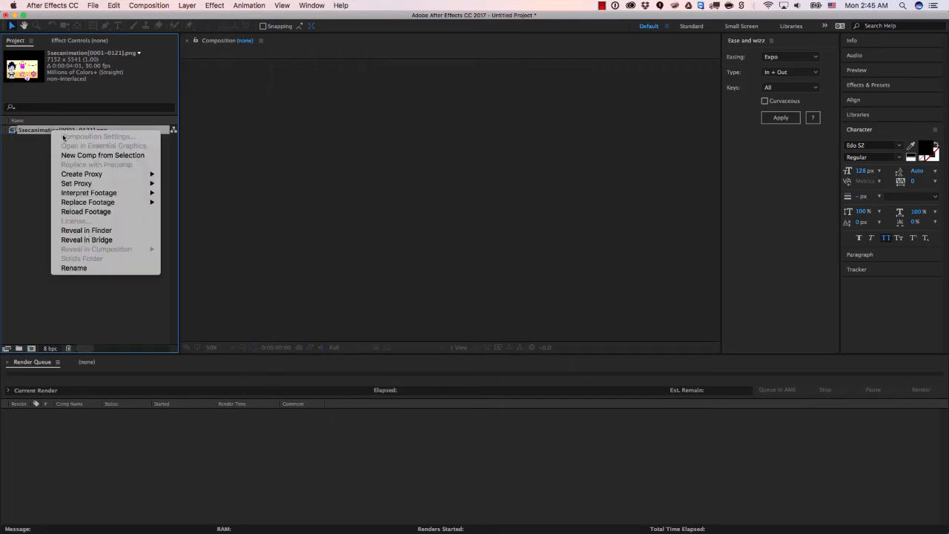
mouse_move(91, 195)
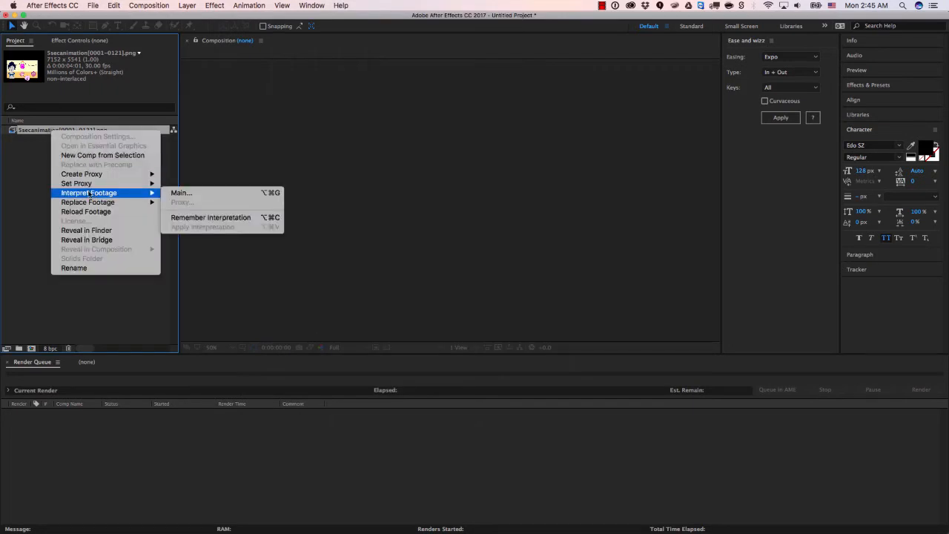
left_click(181, 192)
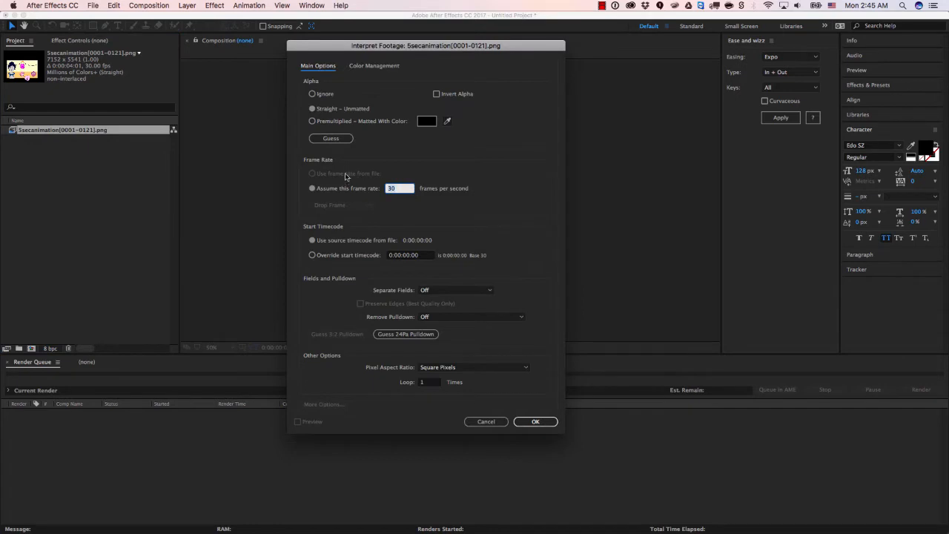
type("24")
left_click(529, 421)
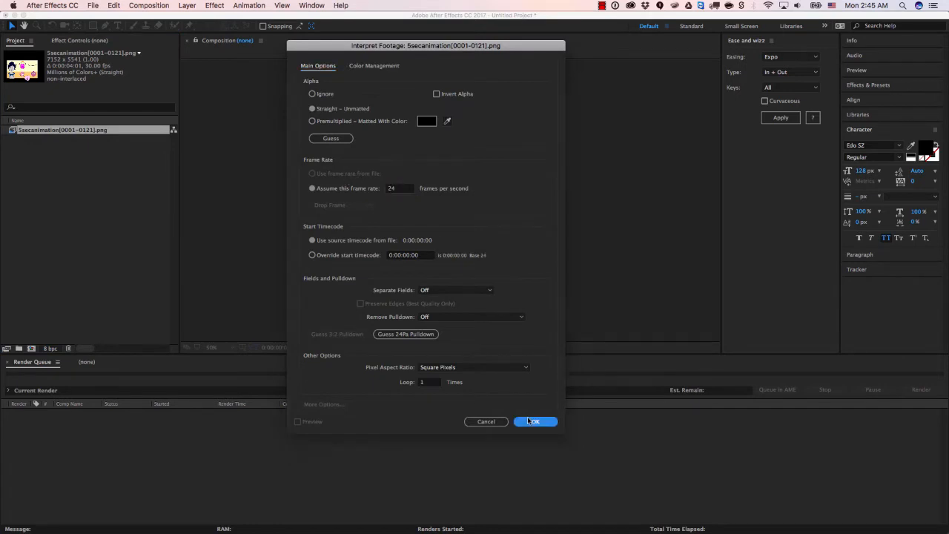
Step: Create a new composition from the 5secanimation[0001-0121].png image sequence
left_click(16, 158)
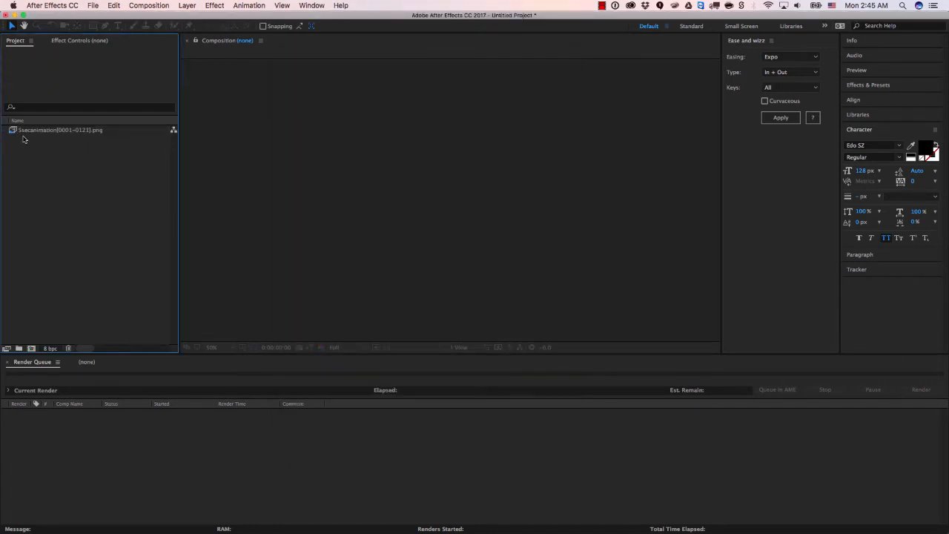
left_click(24, 130)
left_click_drag(25, 130, 31, 348)
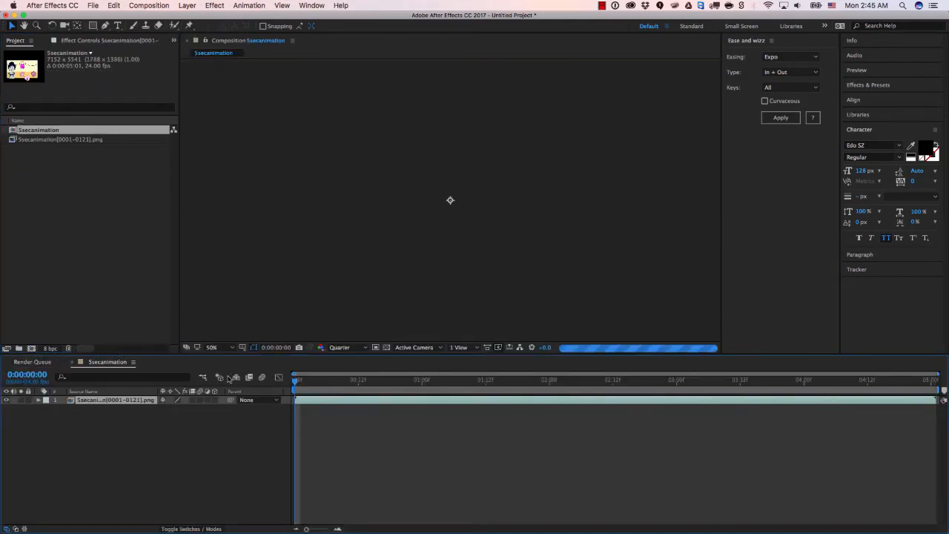
Step: Fit the artwork in the composition view and scrub through the timeline to check the animation
scroll(324, 214, "up", 2)
scroll(329, 216, "down", 4)
scroll(328, 216, "down", 3)
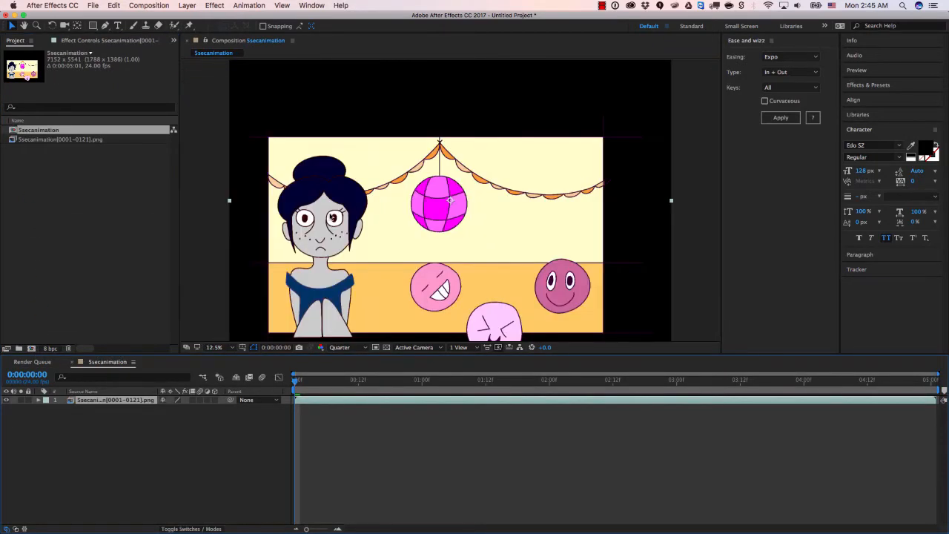
scroll(330, 212, "up", 2)
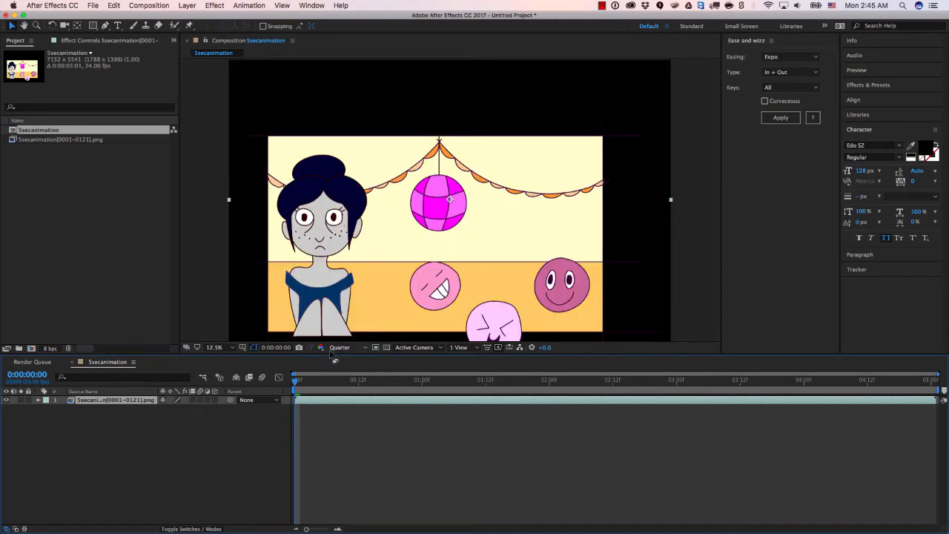
left_click_drag(335, 380, 407, 385)
key("space")
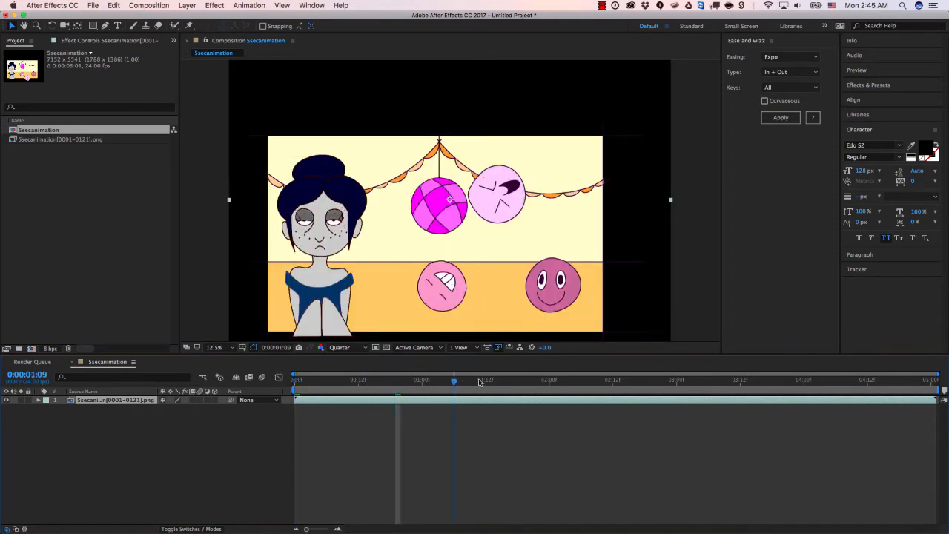
key("space")
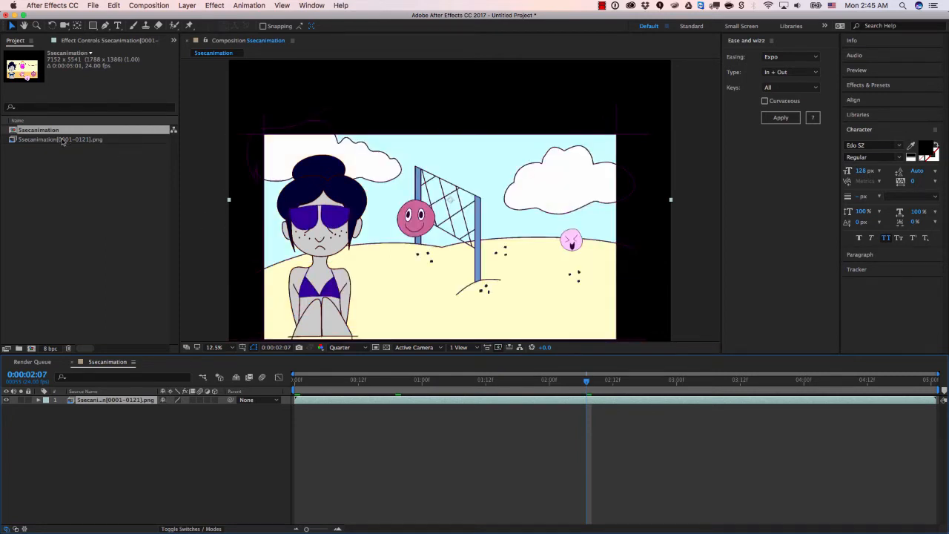
Step: Change the composition size to 1280 px wide and 720 px high
left_click(149, 5)
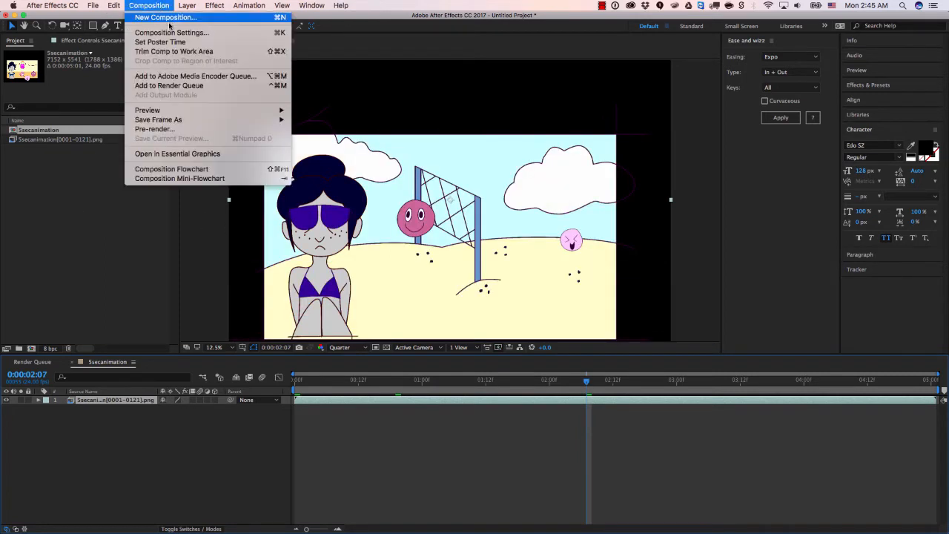
left_click(172, 31)
left_click(303, 211)
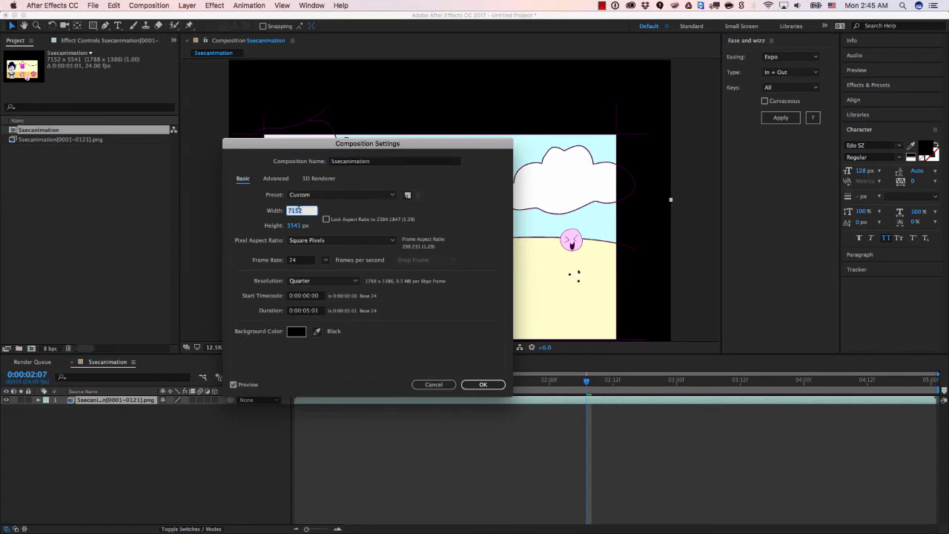
type("4280")
key("Tab")
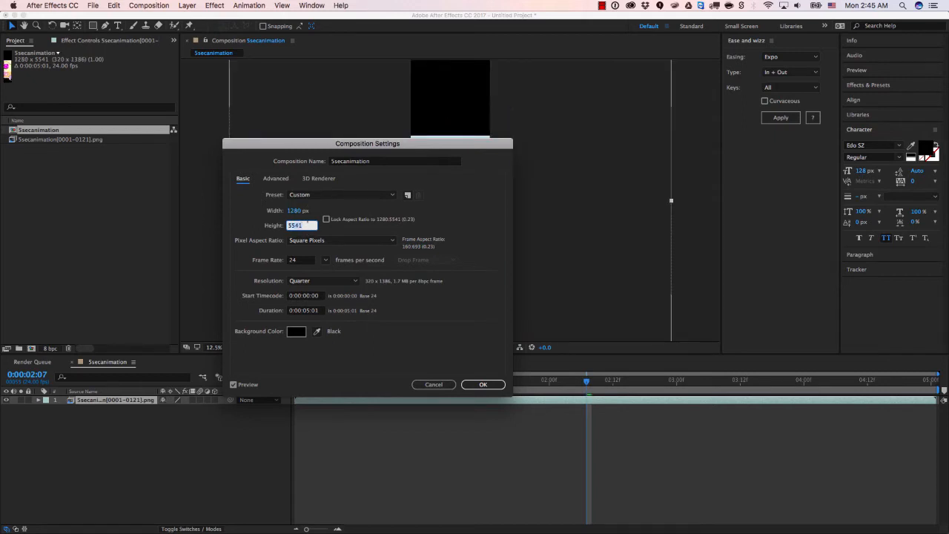
type("720")
key("Return")
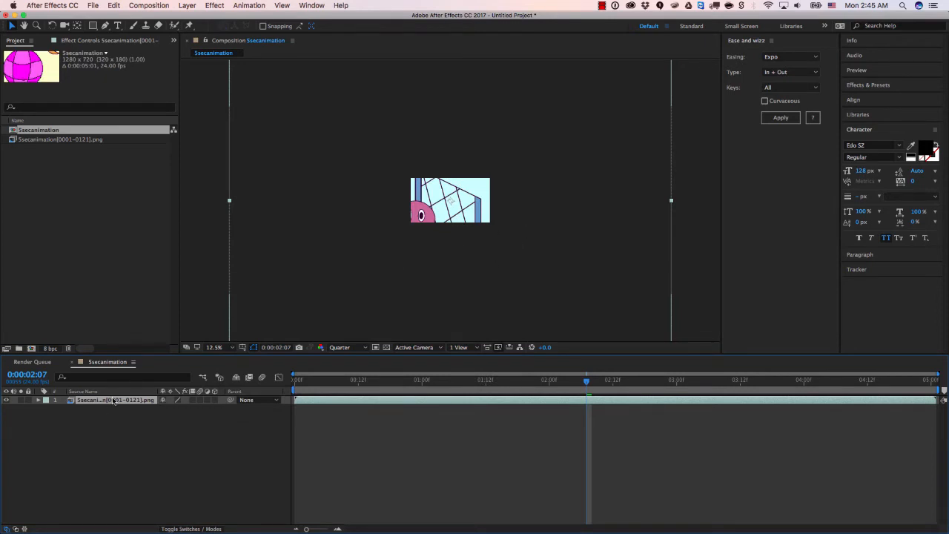
Step: Scale the image sequence layer down to about 22.9% and position its artwork within the composition frame
key("s")
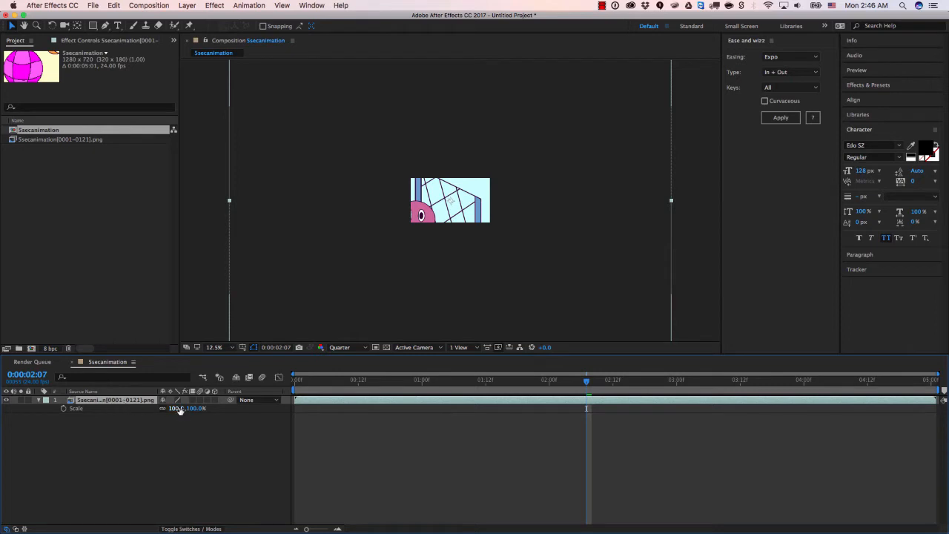
left_click_drag(178, 408, 150, 410)
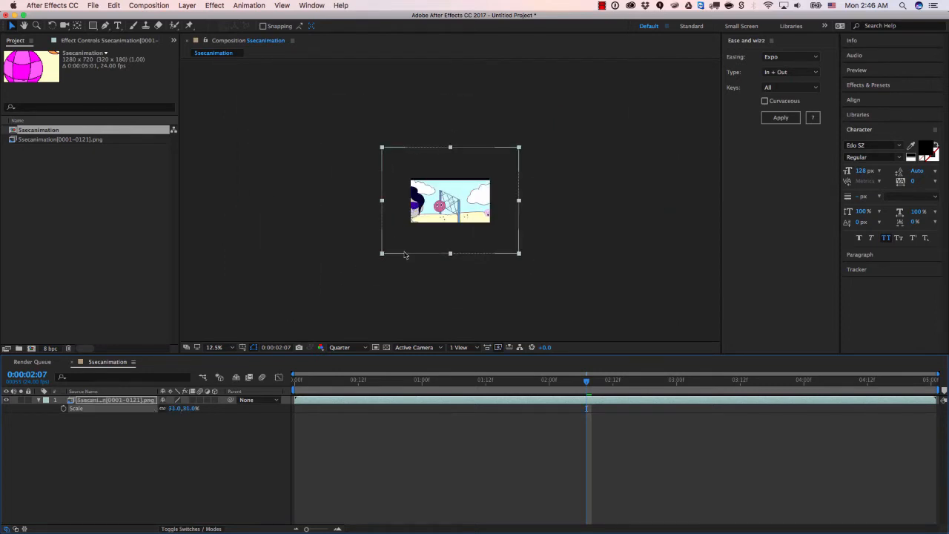
left_click_drag(442, 223, 454, 212)
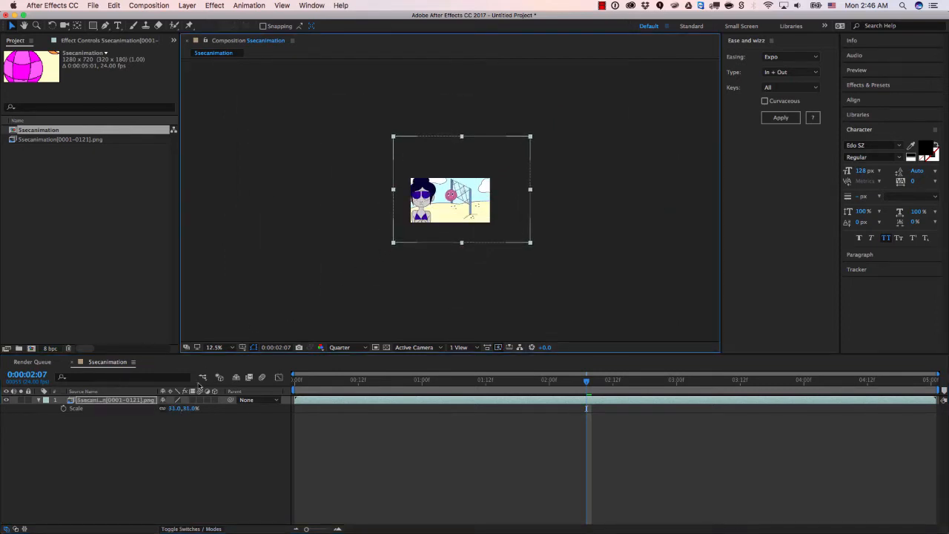
left_click_drag(178, 410, 173, 410)
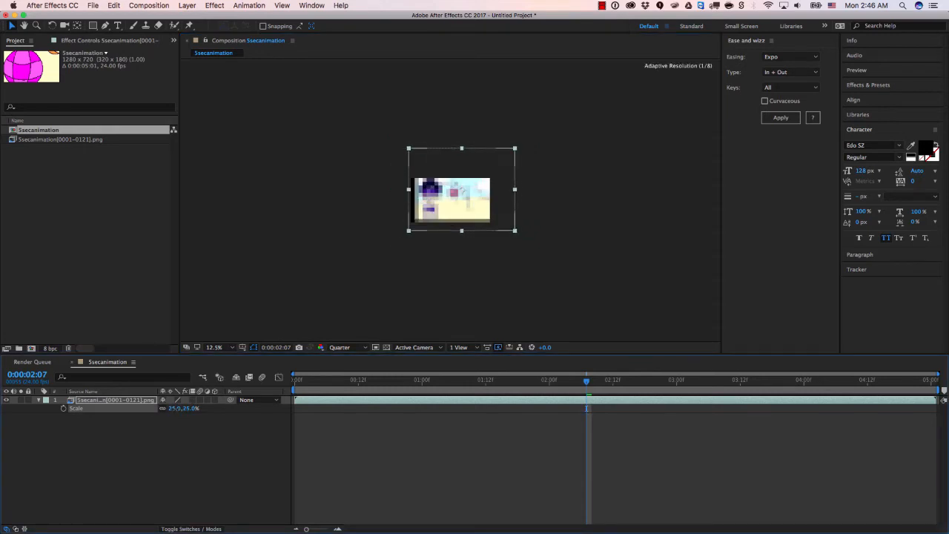
left_click_drag(453, 210, 448, 210)
scroll(448, 209, "up", 3)
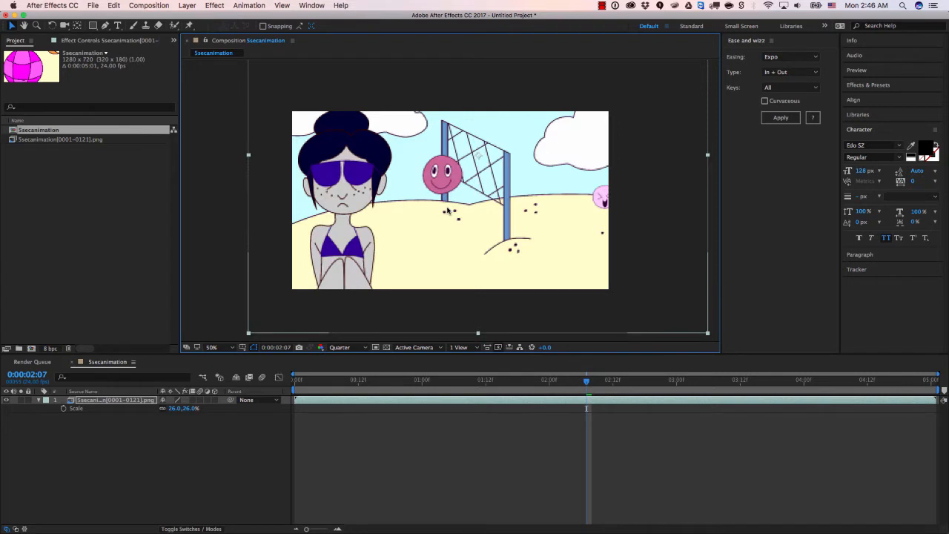
left_click_drag(252, 335, 273, 312)
left_click_drag(443, 256, 435, 261)
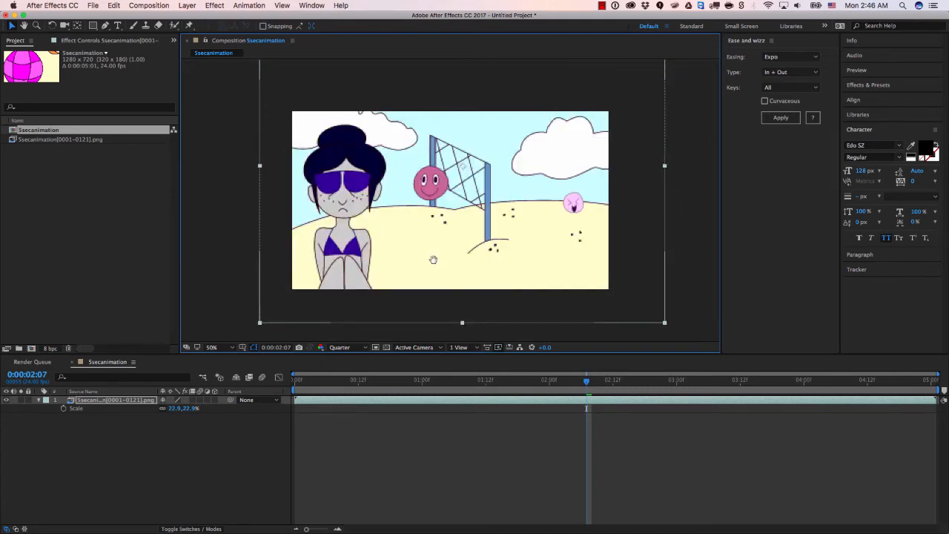
Step: Preview from the first frame and enlarge the layer to about 24.1% so the artwork fills the frame edges
key("space")
left_click(298, 380)
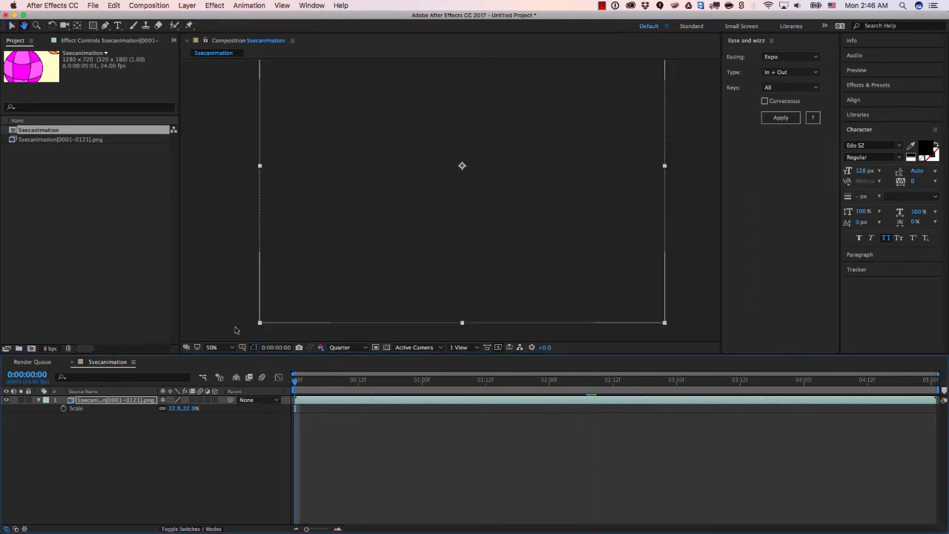
key("space")
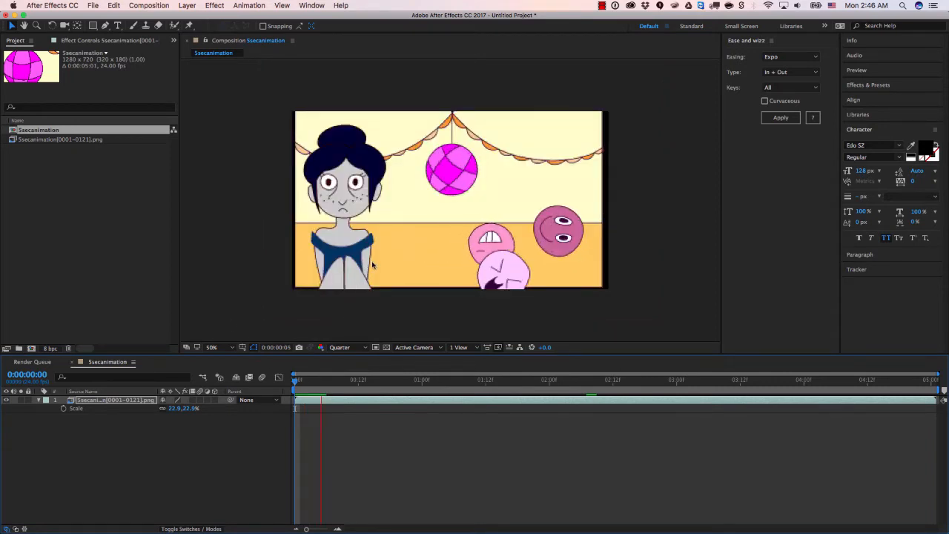
key("space")
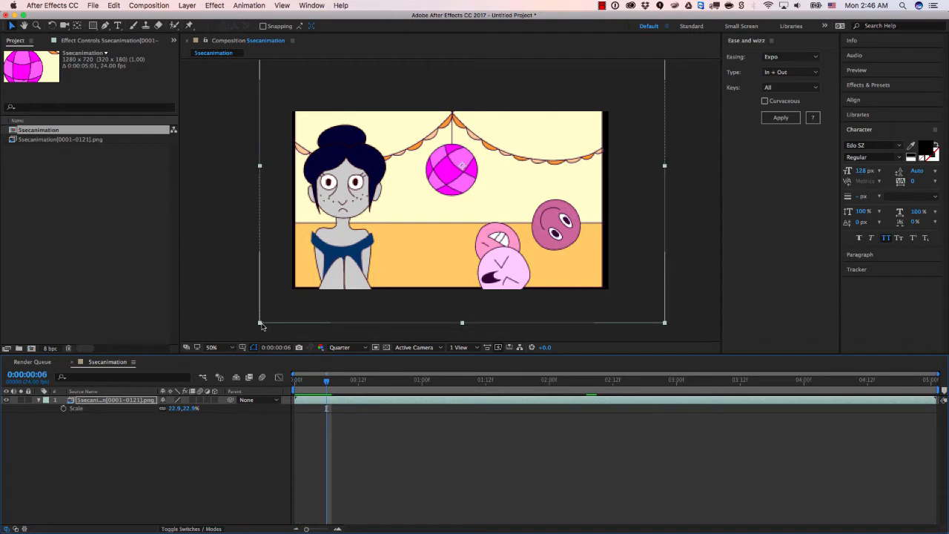
left_click_drag(261, 326, 258, 329)
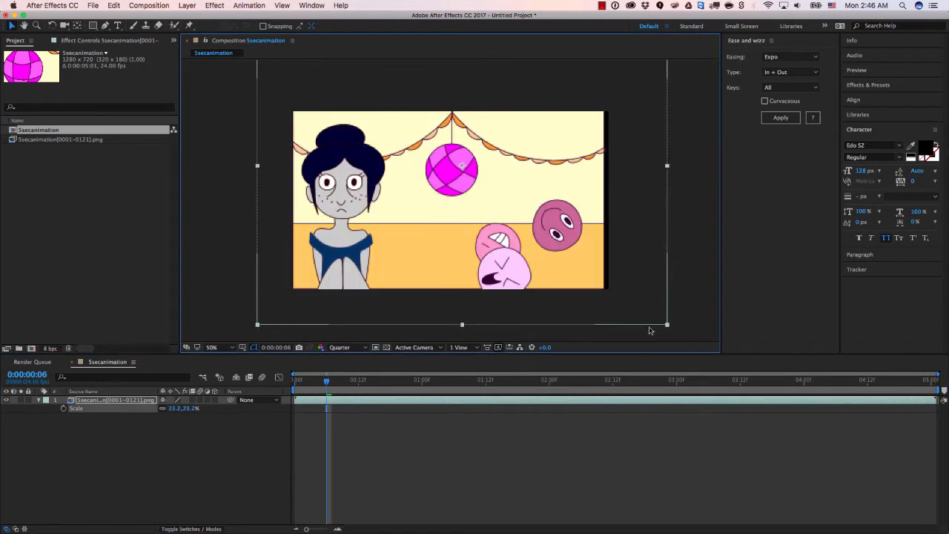
left_click_drag(668, 326, 675, 332)
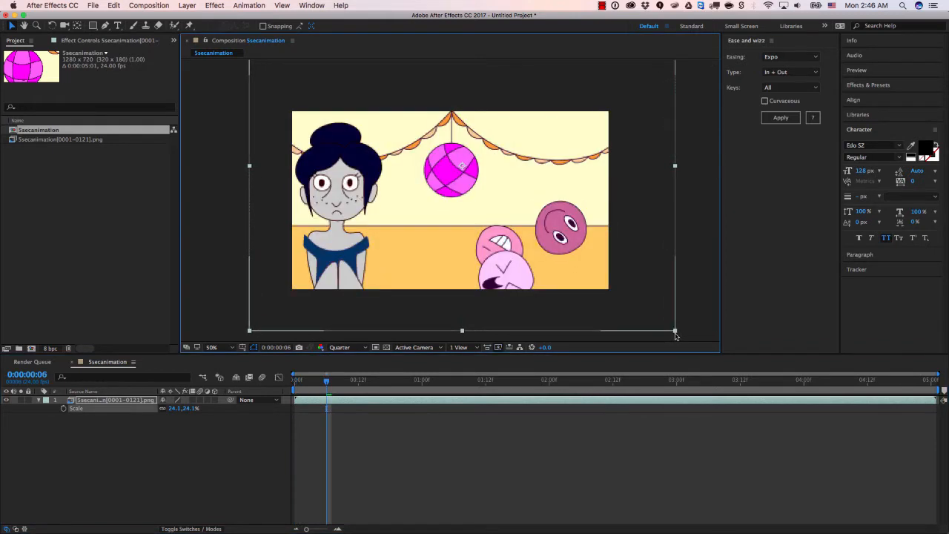
Step: Play the rescaled animation from the first frame to check its framing
key("space")
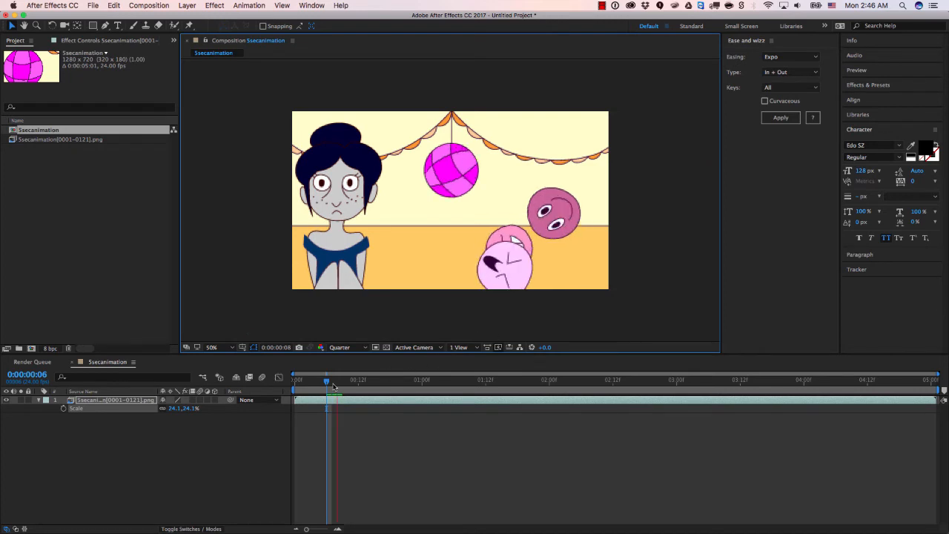
left_click(294, 384)
key("space")
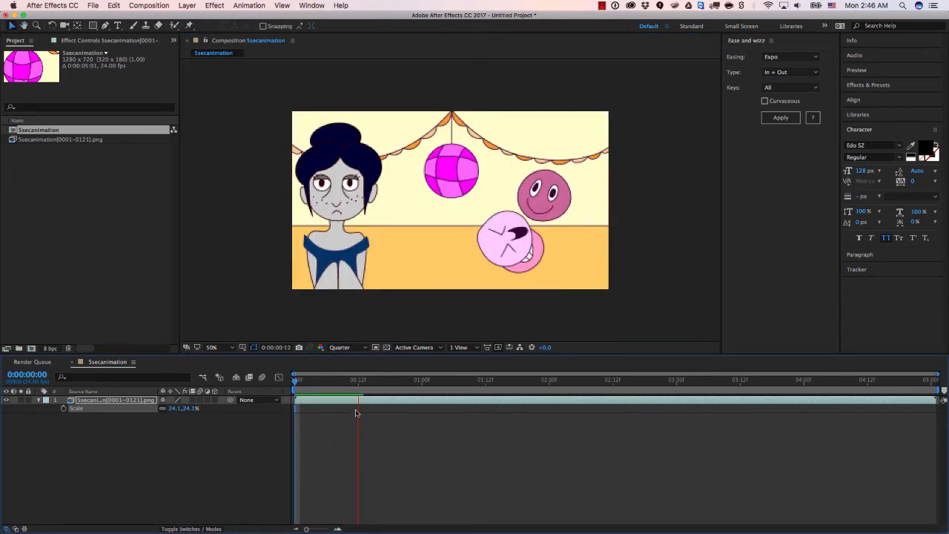
key("space")
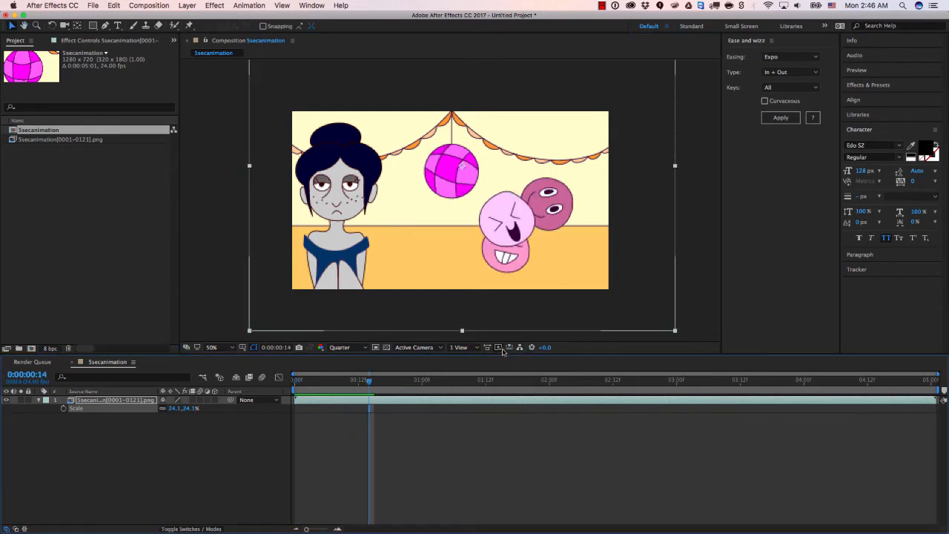
Step: Set the composition's fast preview mode to Fast Draft and return to the first frame
left_click(500, 348)
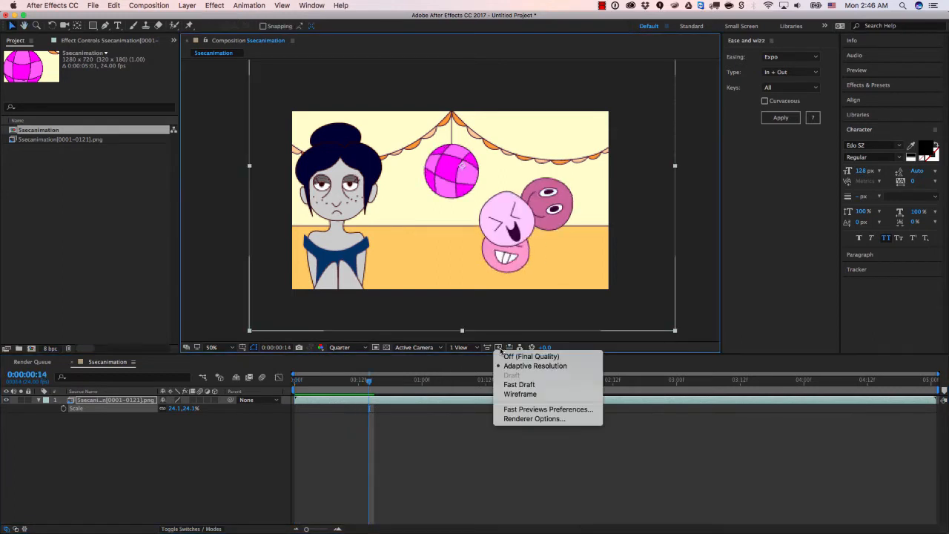
left_click(519, 385)
key("Home")
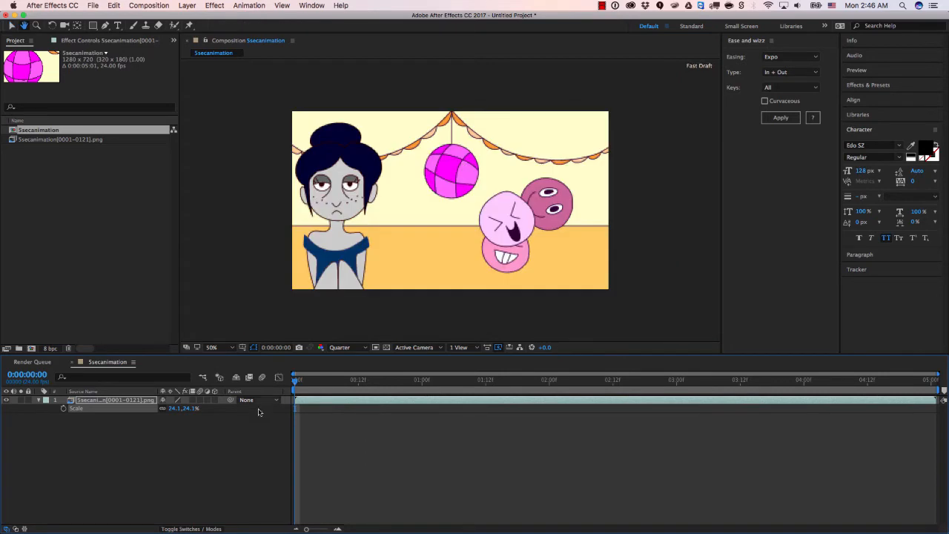
Step: Play the animation in Fast Draft mode and scrub the timeline ahead to 0:00:03:08
key("Page_Down")
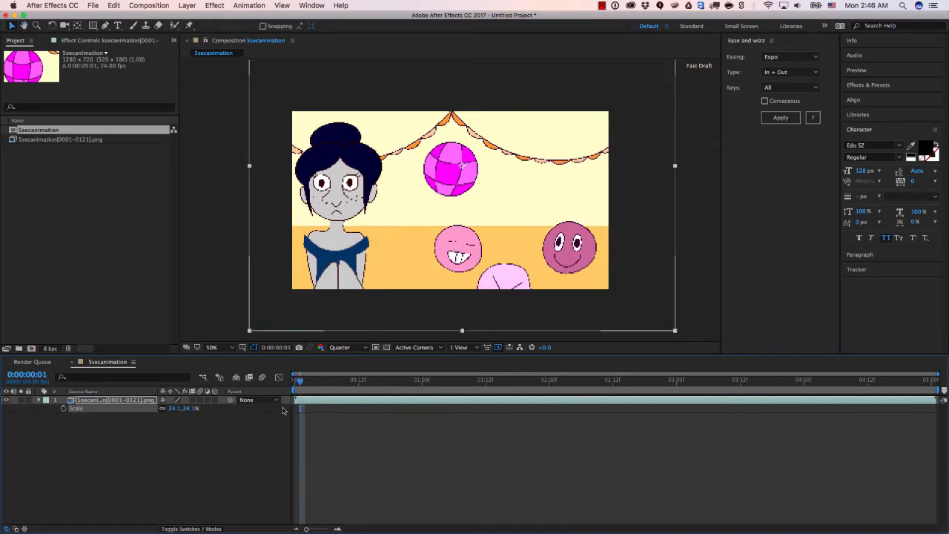
key("space")
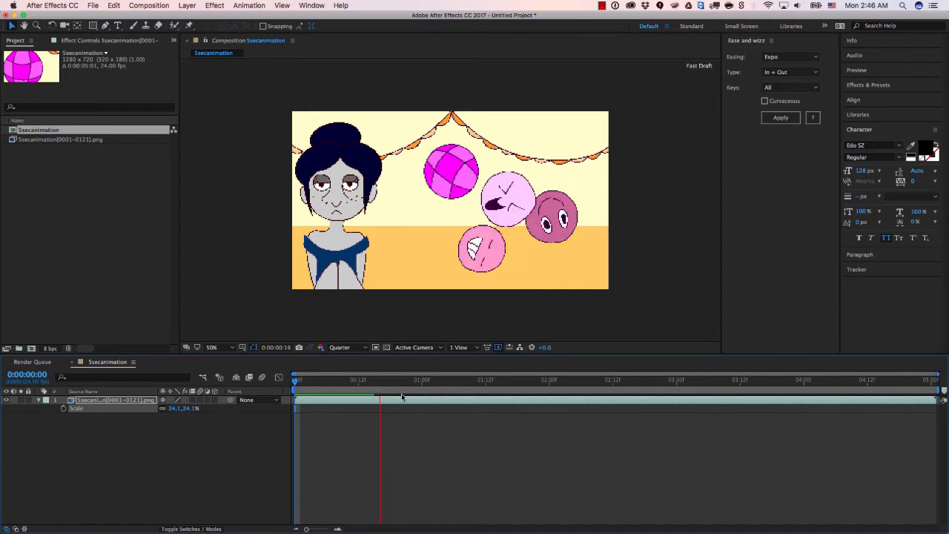
key("space")
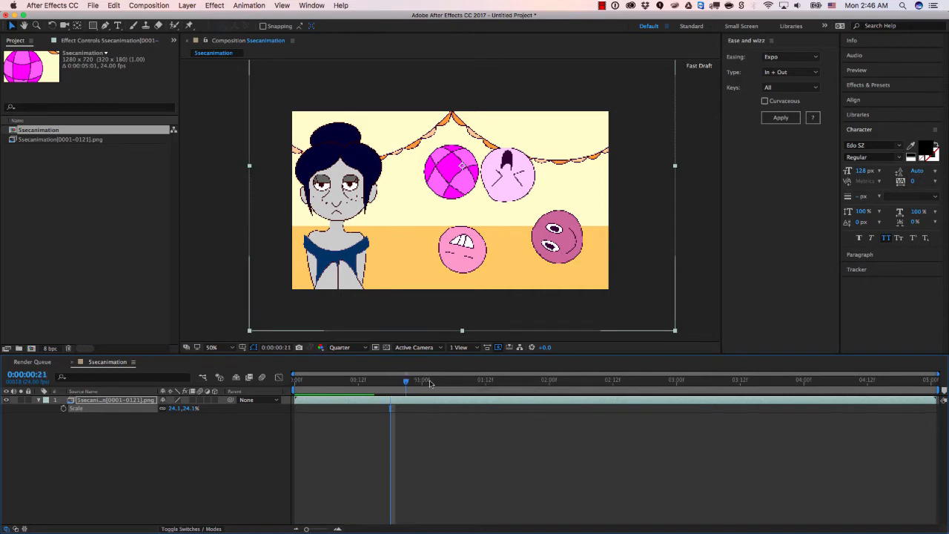
left_click_drag(430, 383, 720, 400)
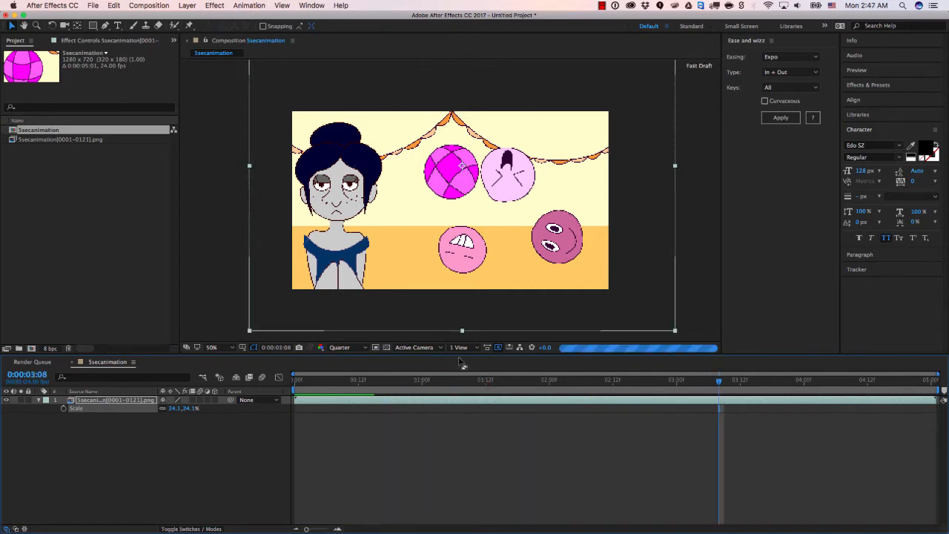
Step: Switch the composition's fast preview mode to Adaptive Resolution
left_click(354, 348)
left_click(364, 348)
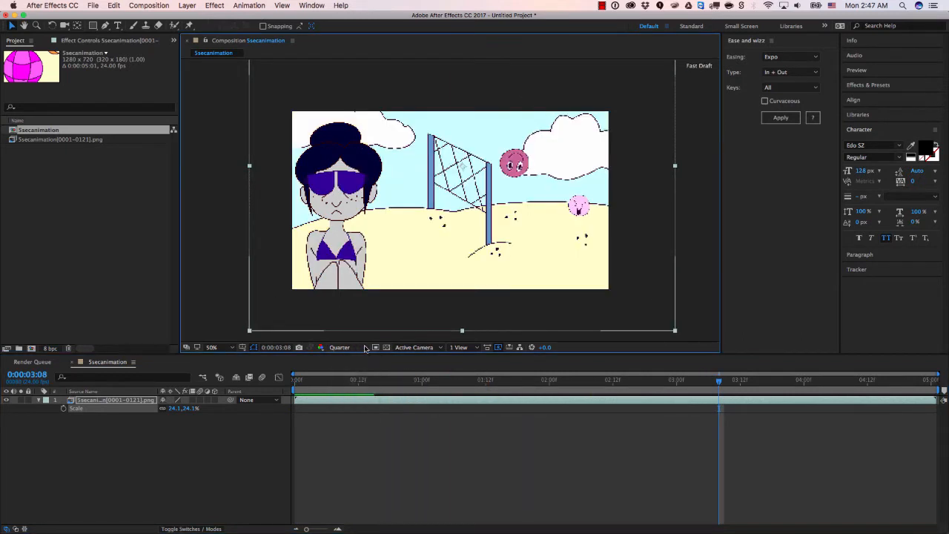
left_click(490, 349)
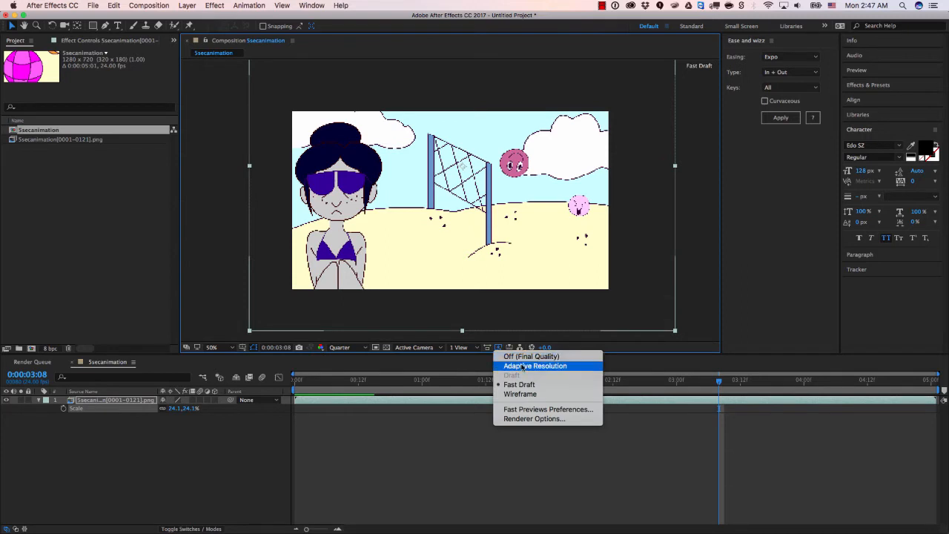
left_click(523, 366)
Step: Preview the animation from near its start and scrub through the first two seconds to check the playback
left_click(299, 379)
key("space")
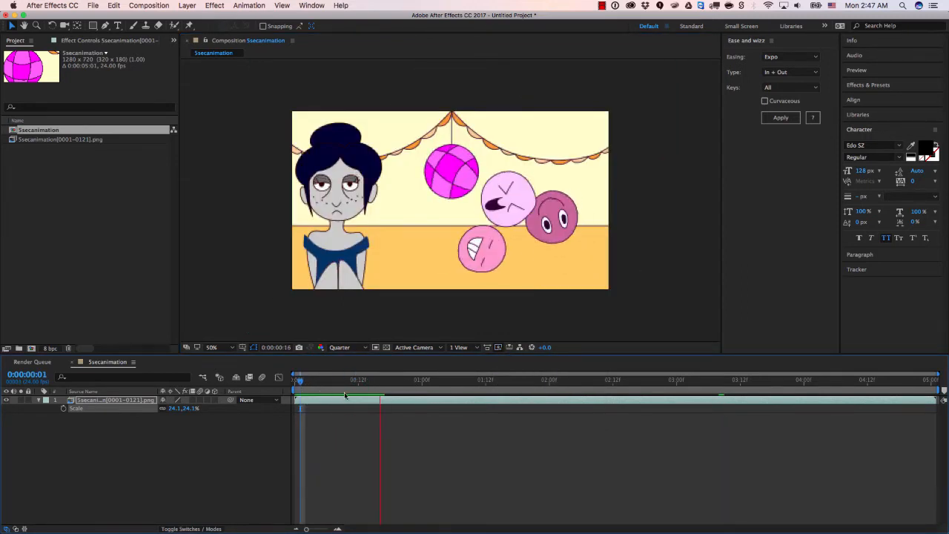
left_click(361, 382)
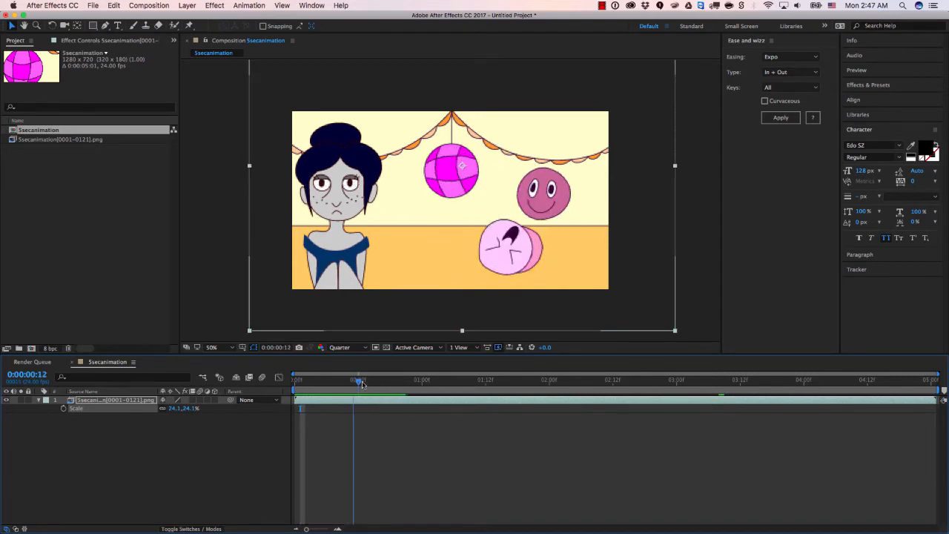
left_click_drag(362, 382, 512, 382)
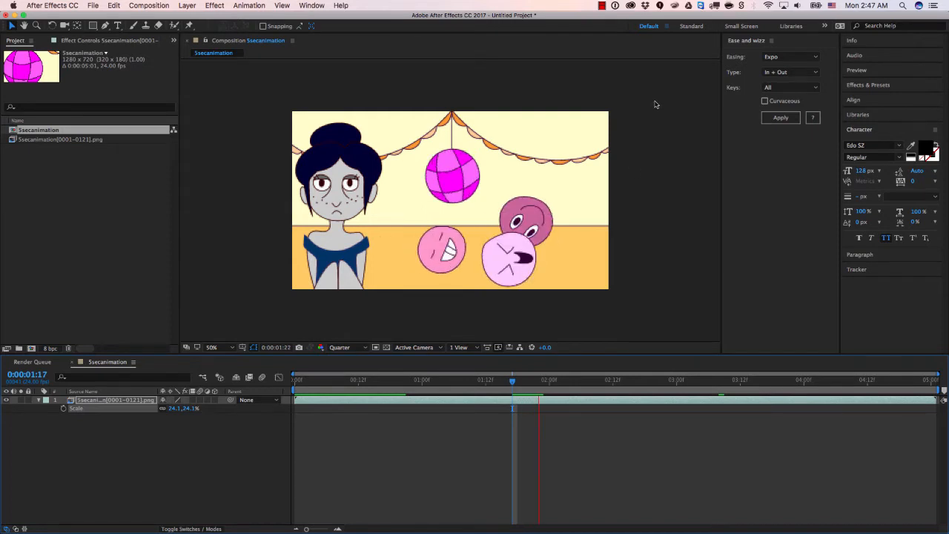
left_click_drag(502, 381, 412, 380)
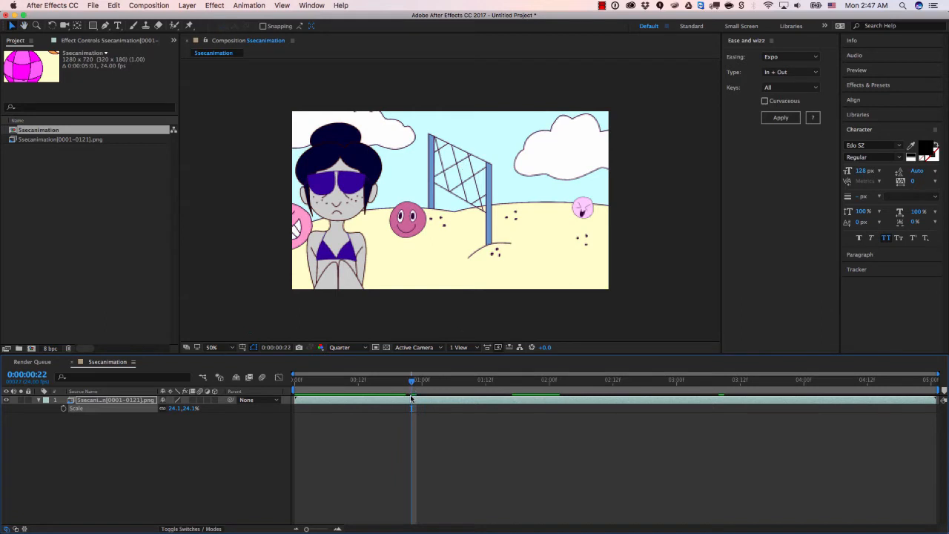
key("space")
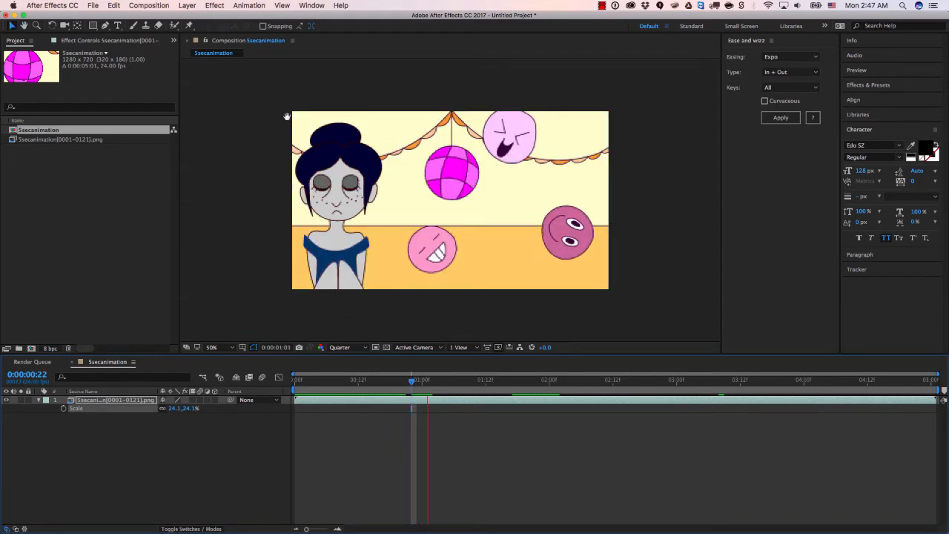
Step: Apply a Curves effect to the image sequence layer and bend the RGB curve into an S shape for more contrast
left_click(289, 116)
left_click(214, 5)
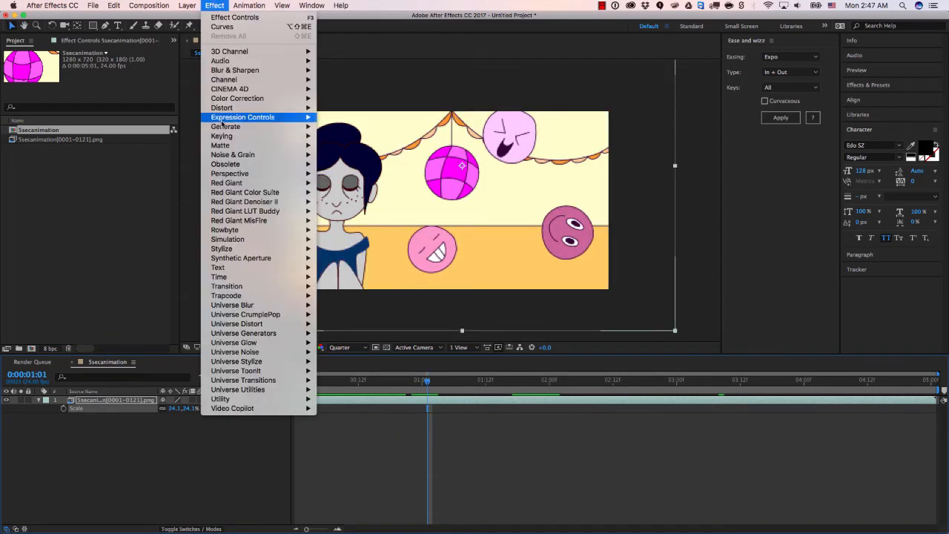
mouse_move(246, 97)
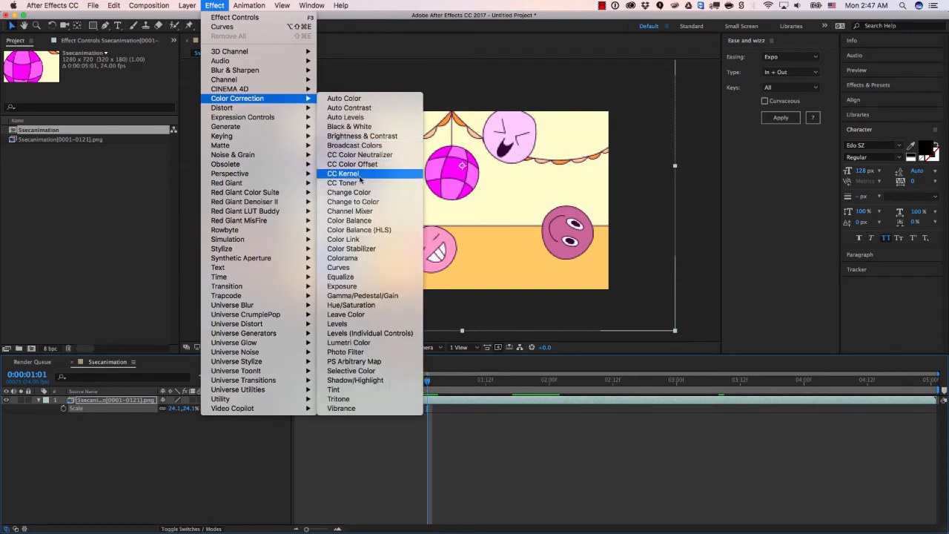
left_click(346, 268)
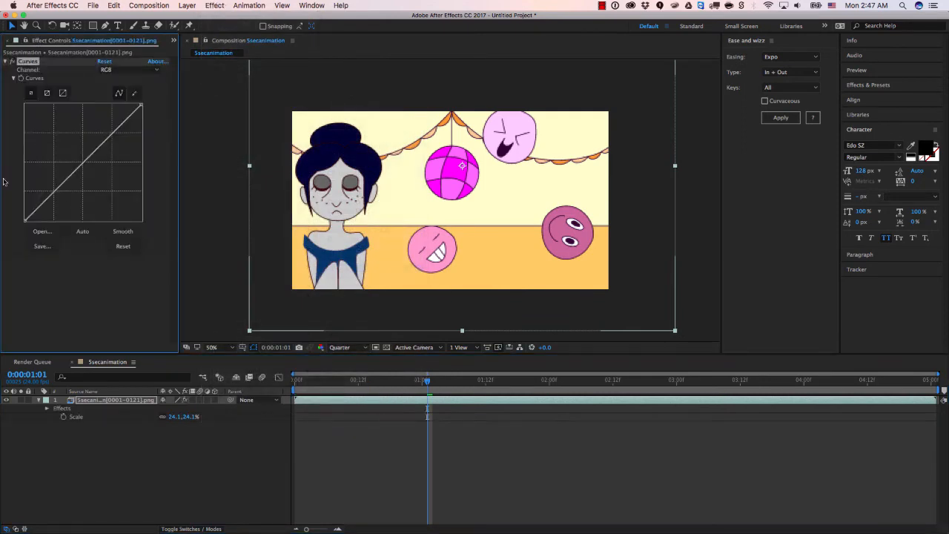
left_click_drag(56, 194, 55, 199)
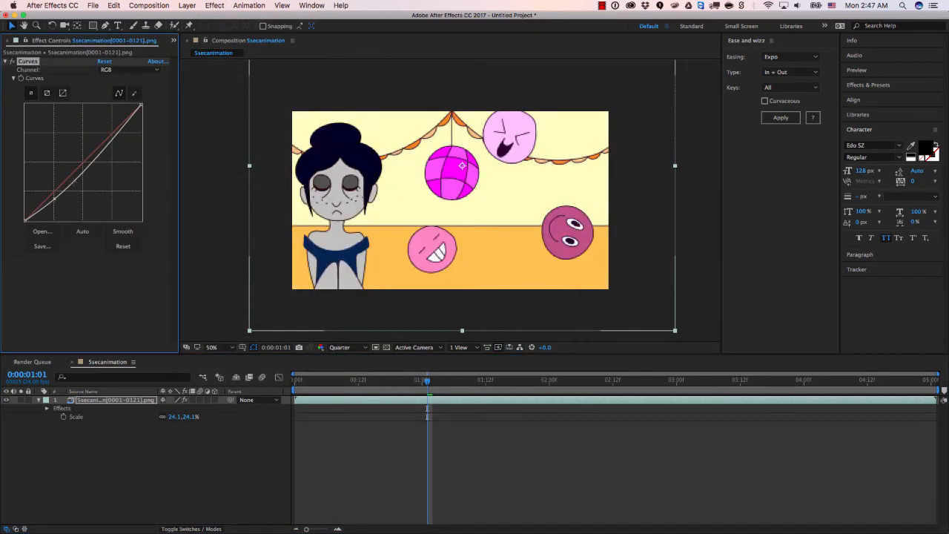
left_click_drag(123, 136, 113, 122)
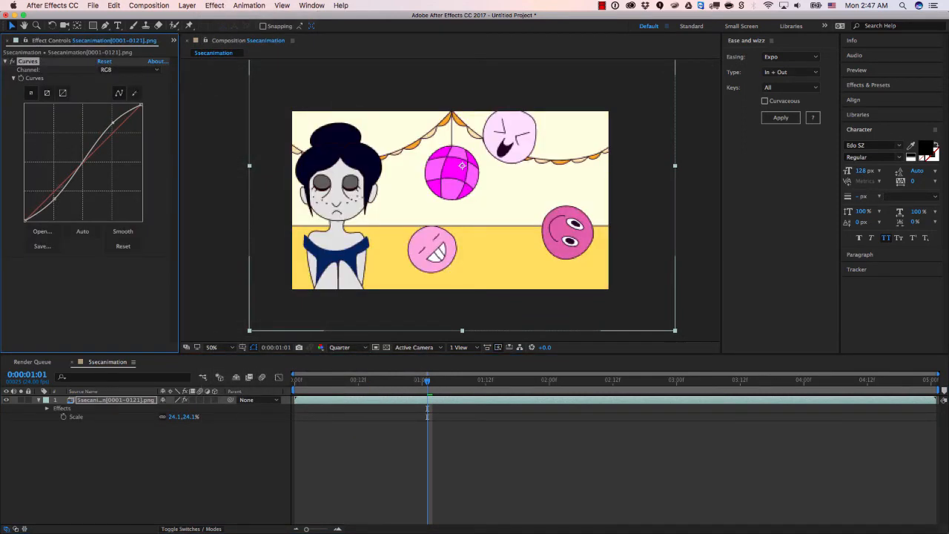
left_click_drag(55, 199, 58, 203)
Step: Add the Color Balance color correction effect to the image sequence layer
left_click(215, 6)
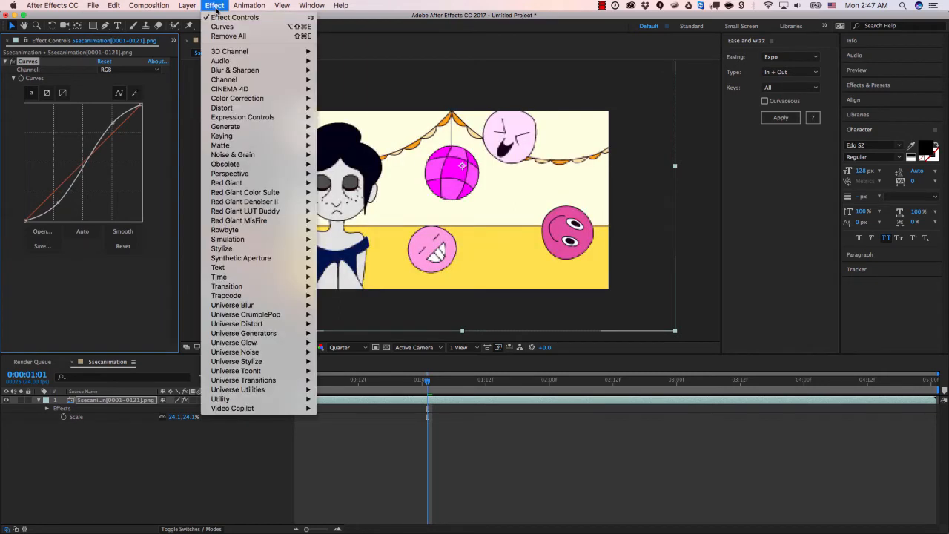
mouse_move(258, 109)
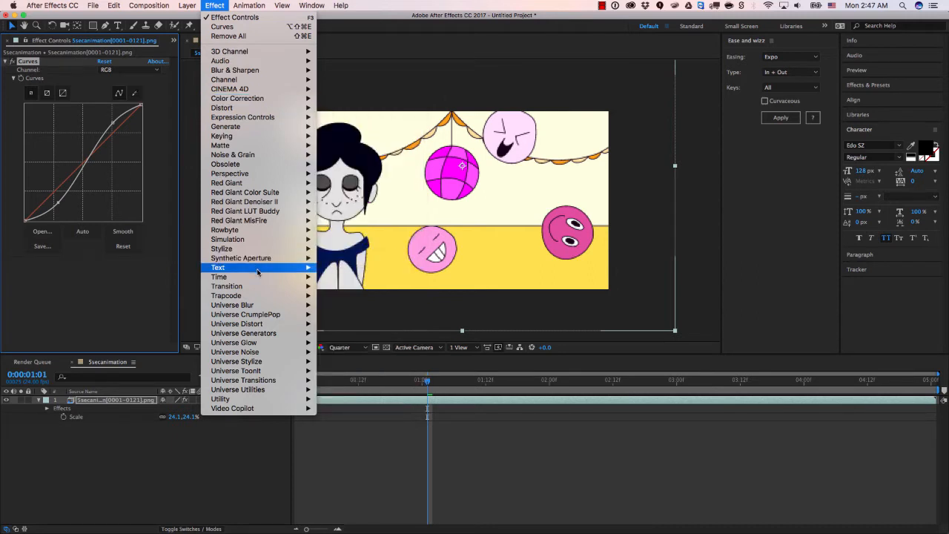
mouse_move(261, 287)
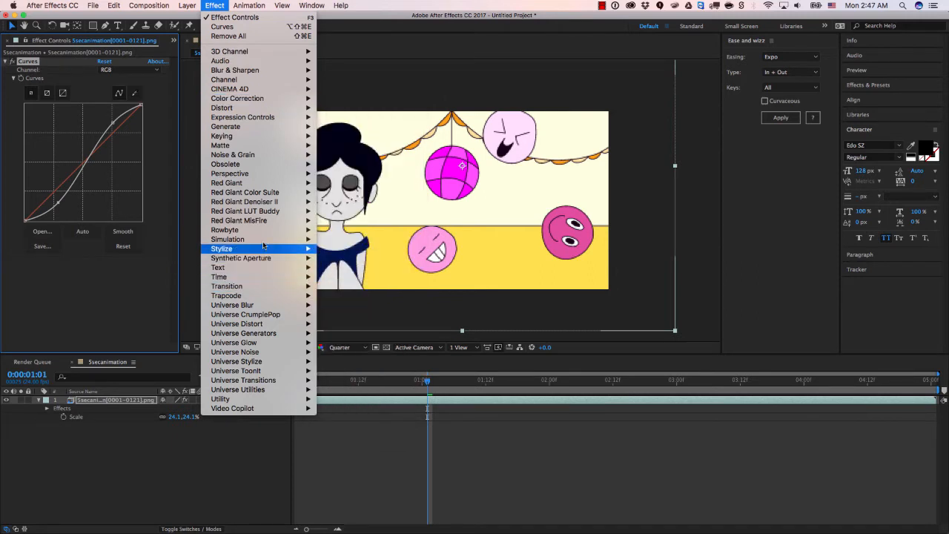
mouse_move(275, 194)
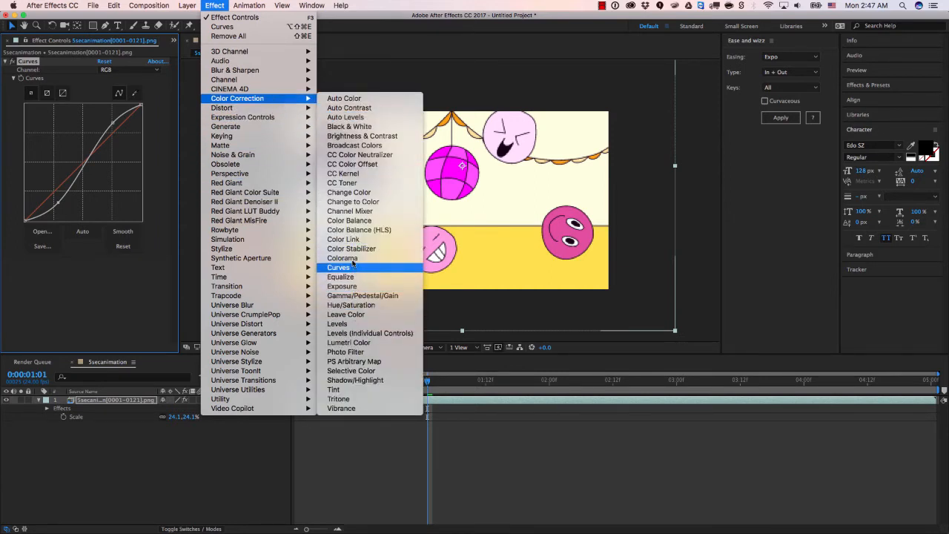
left_click(349, 220)
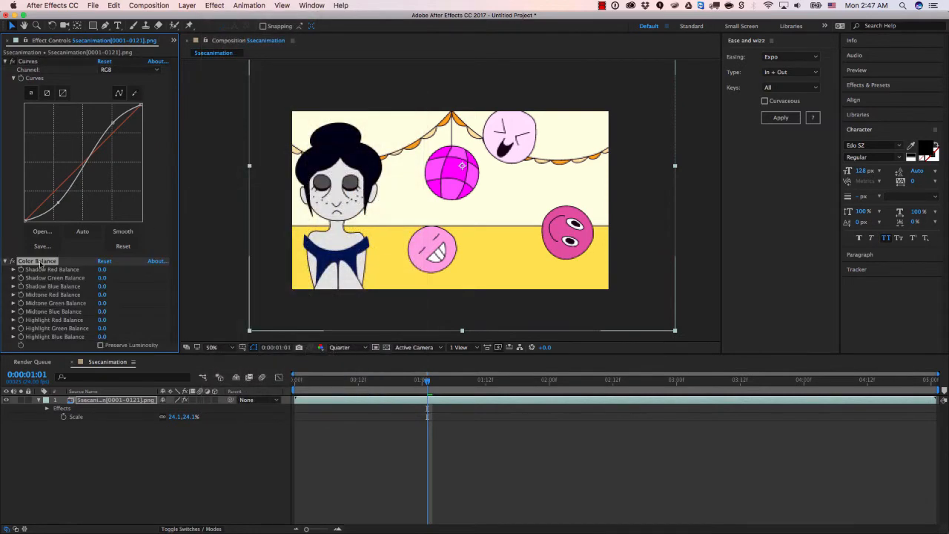
Step: Set the Color Balance shadows to red 55 and green 77, and the highlights to red 86, green 59 and blue 100
left_click_drag(102, 277, 139, 277)
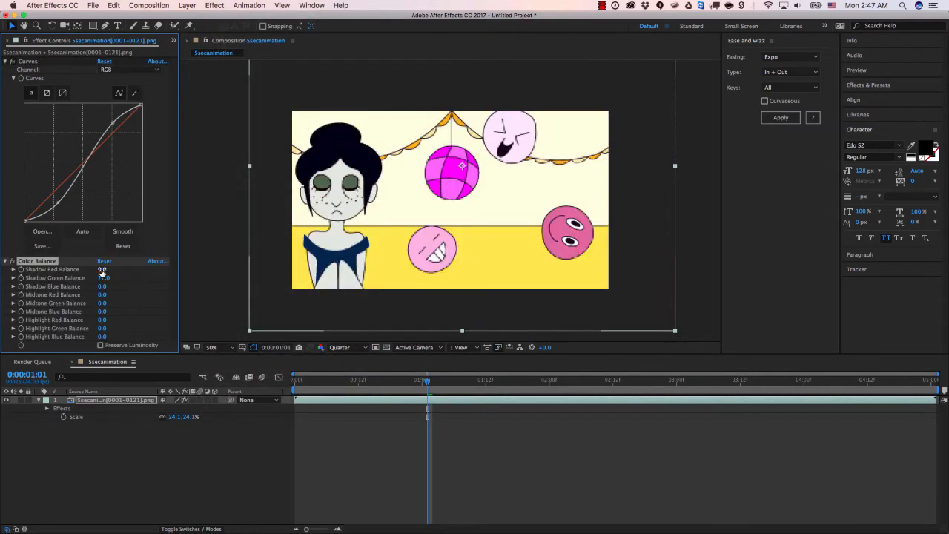
left_click_drag(101, 271, 135, 270)
left_click_drag(135, 321, 180, 322)
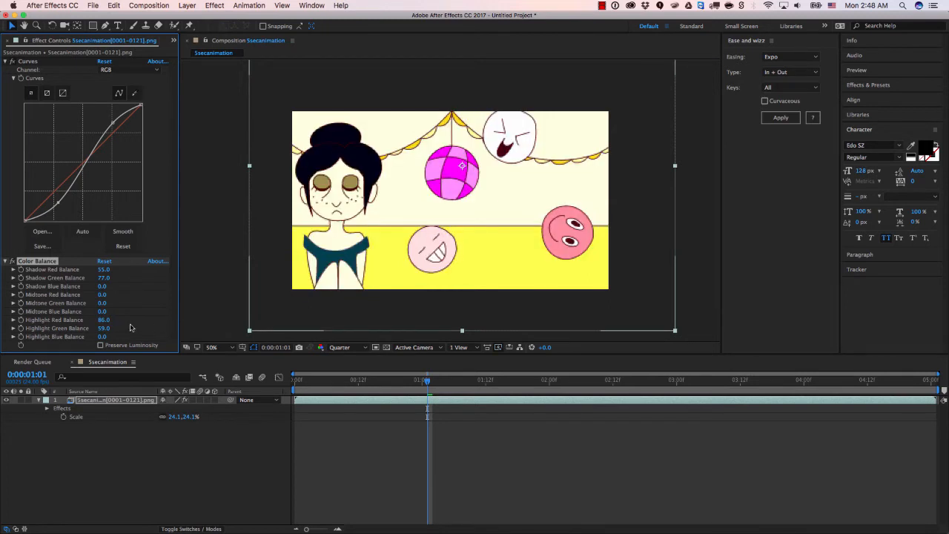
left_click(103, 336)
type("100")
key("Return")
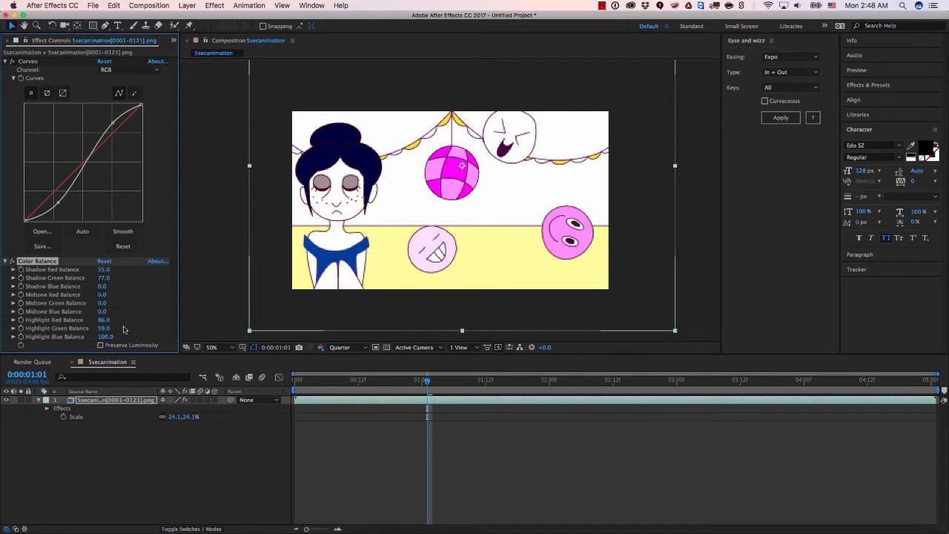
Step: Pull the lower and upper points of the RGB curve below the diagonal to darken the image
left_click(63, 201)
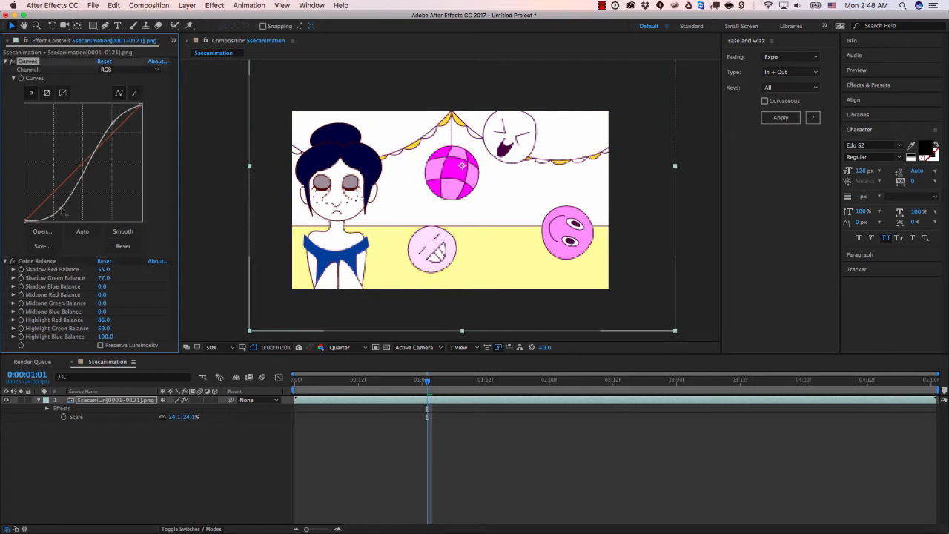
mouse_move(116, 129)
left_mouse_down()
mouse_move(110, 122)
mouse_move(122, 147)
mouse_move(117, 138)
left_mouse_up()
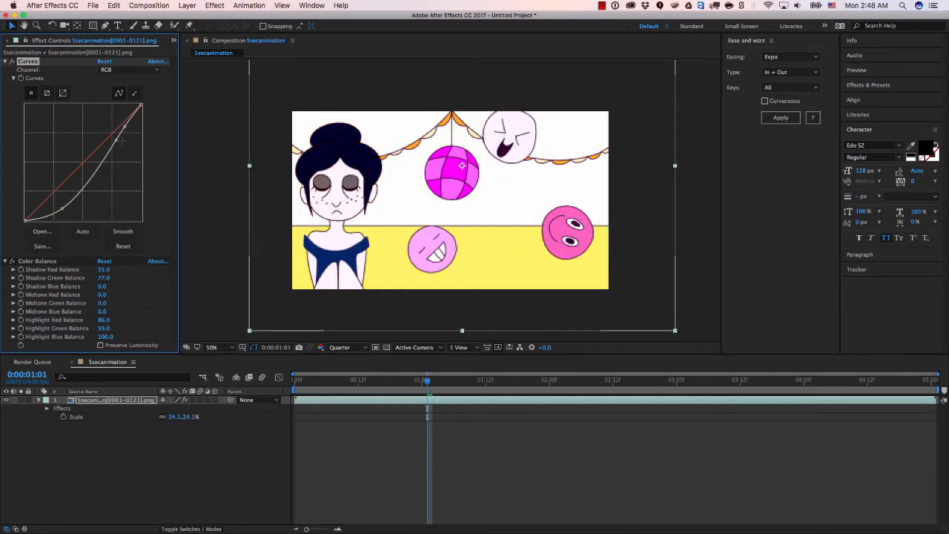
left_click(211, 206)
left_click(269, 82)
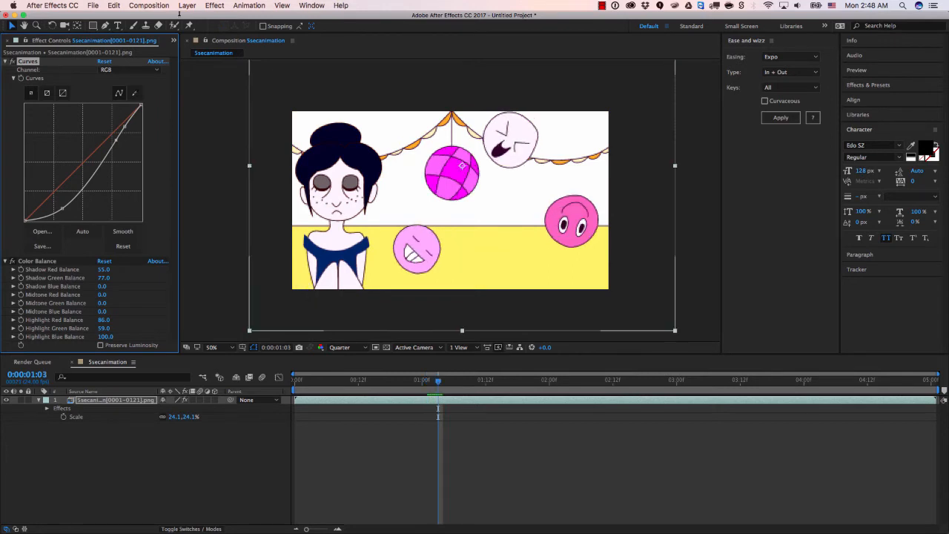
Step: Create a 1280 x 720 px solid layer in a dark blue color above the image sequence
left_click(214, 7)
mouse_move(204, 17)
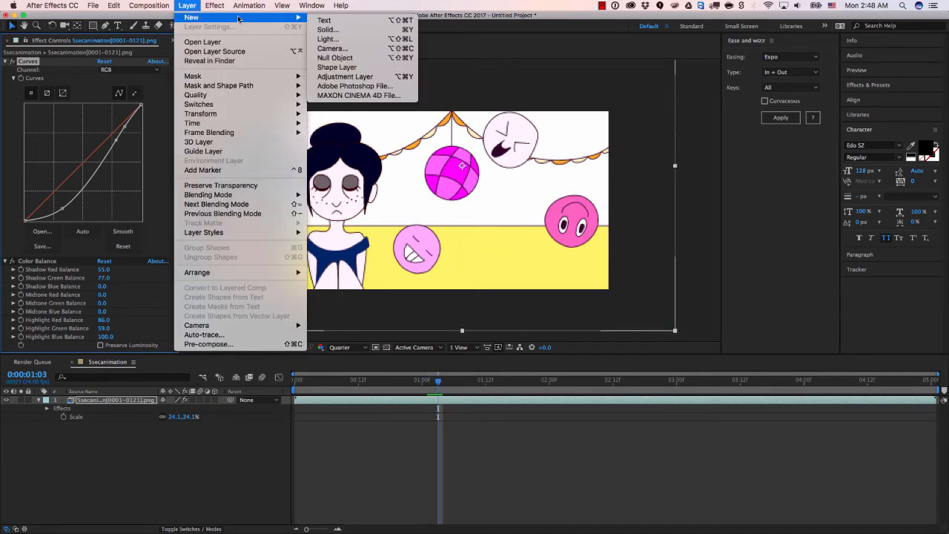
left_click(330, 31)
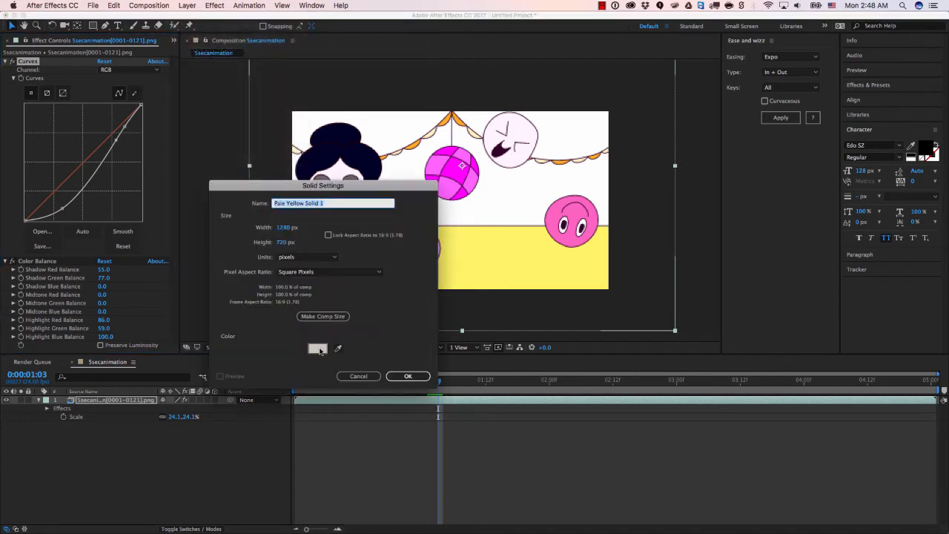
left_click(318, 348)
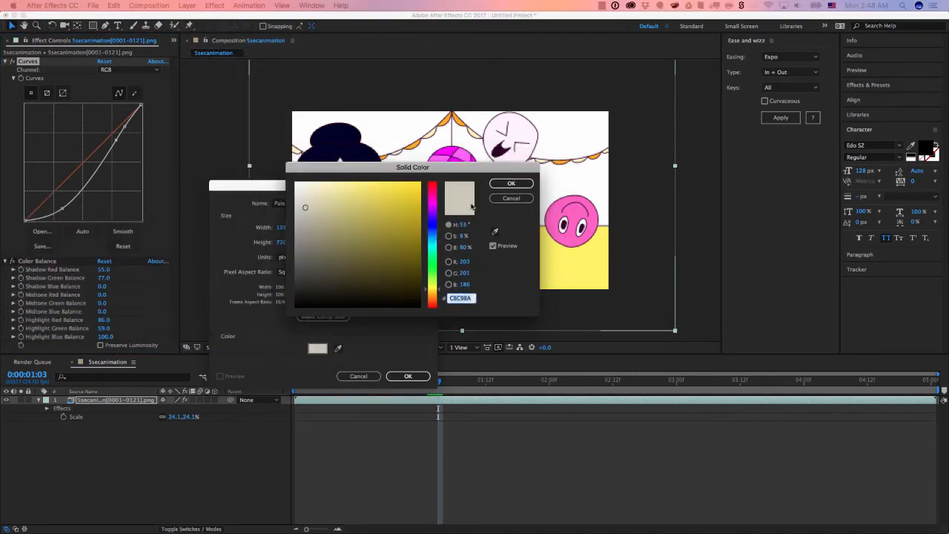
left_click(303, 294)
left_click_drag(300, 296, 294, 283)
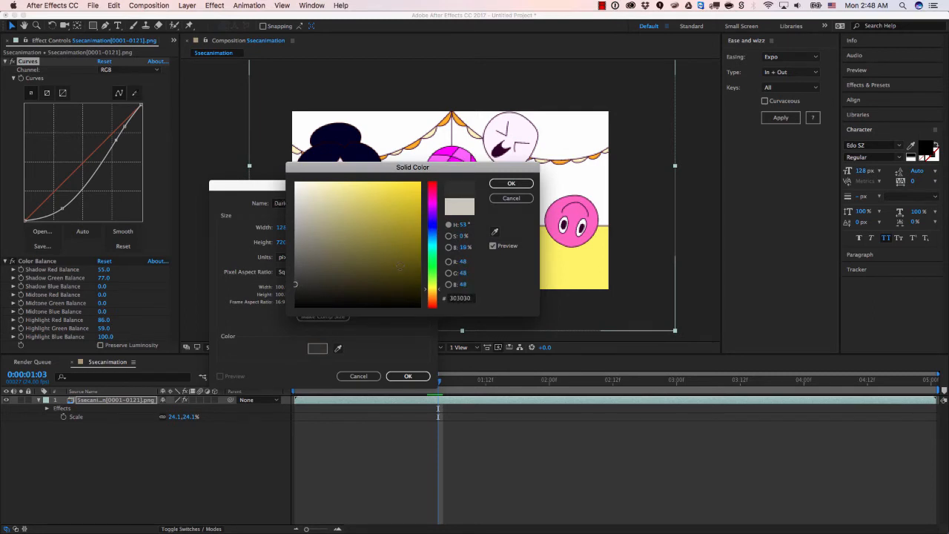
left_click_drag(432, 227, 432, 226)
left_click_drag(315, 288, 342, 283)
left_click(510, 183)
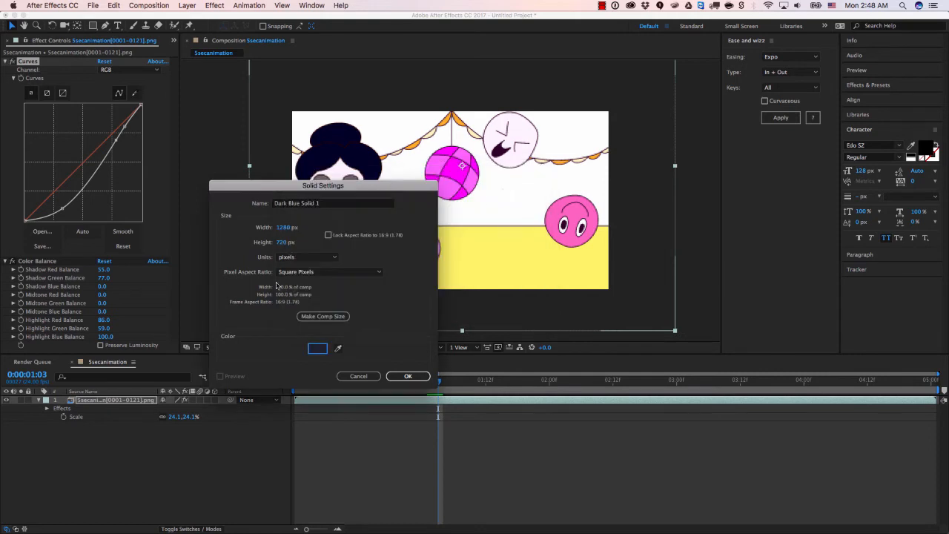
left_click(403, 375)
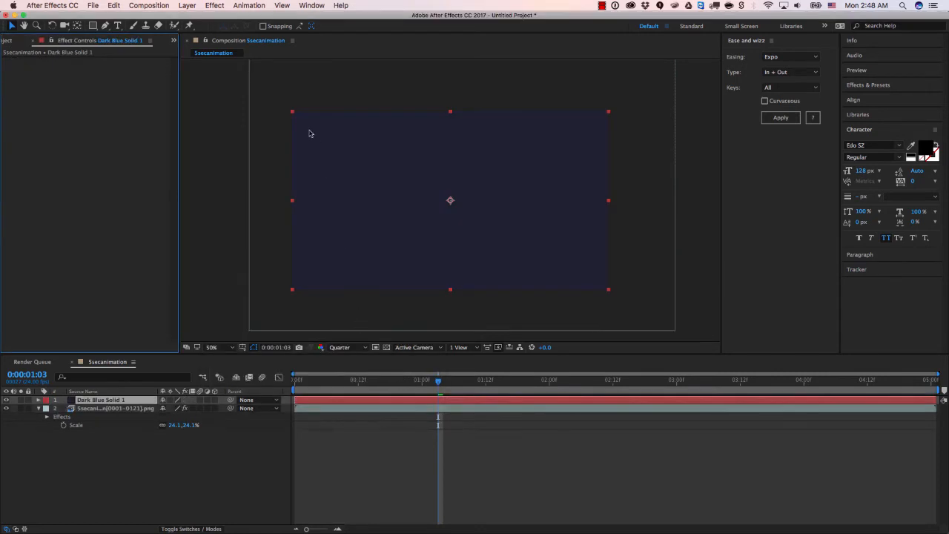
Step: Draw a rectangular mask inside the edges of the dark blue solid and set its mode to Subtract
left_click(93, 25)
left_click_drag(336, 136, 450, 215)
left_click_drag(538, 240, 568, 257)
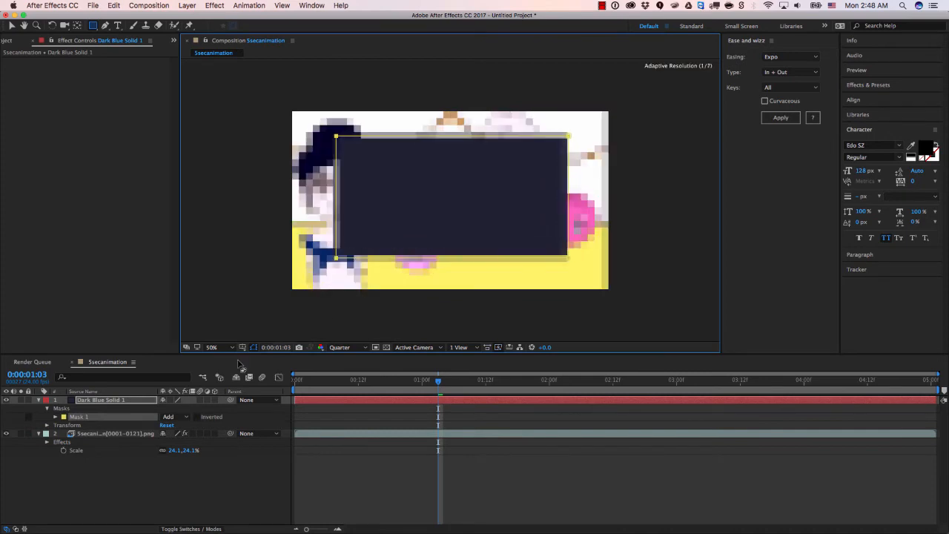
left_click(170, 417)
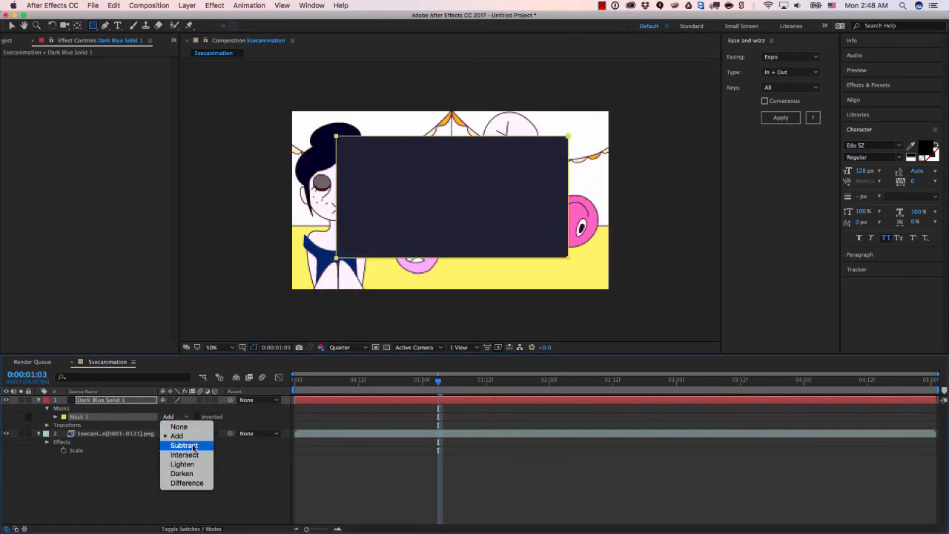
left_click(192, 442)
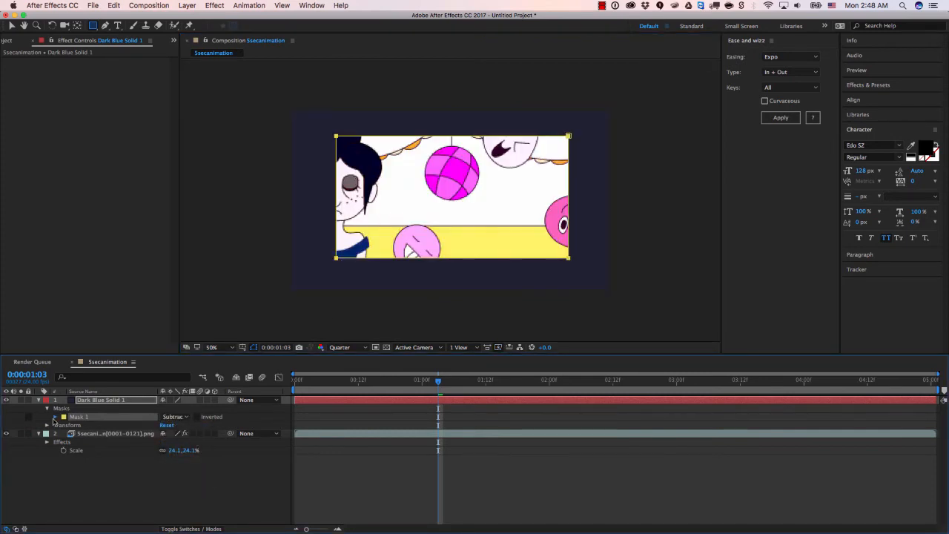
Step: Feather the solid's mask by 526 pixels to soften the frame edges
left_click(55, 417)
left_click_drag(169, 433, 244, 434)
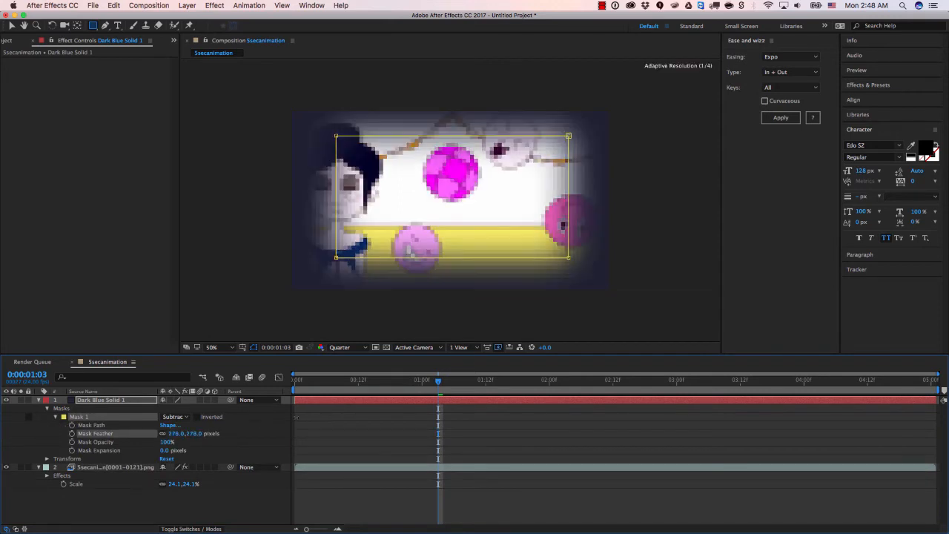
left_click_drag(390, 408, 403, 404)
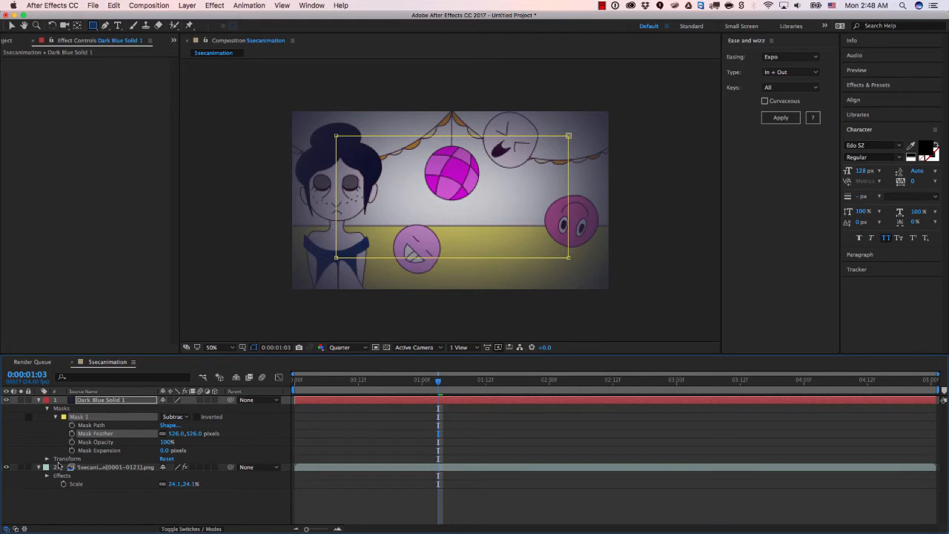
left_click(47, 459)
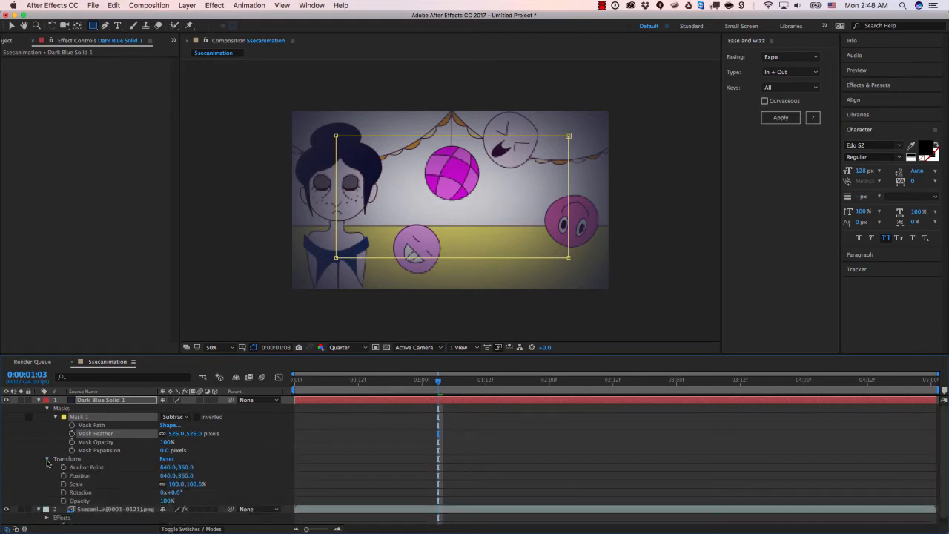
left_click(47, 460)
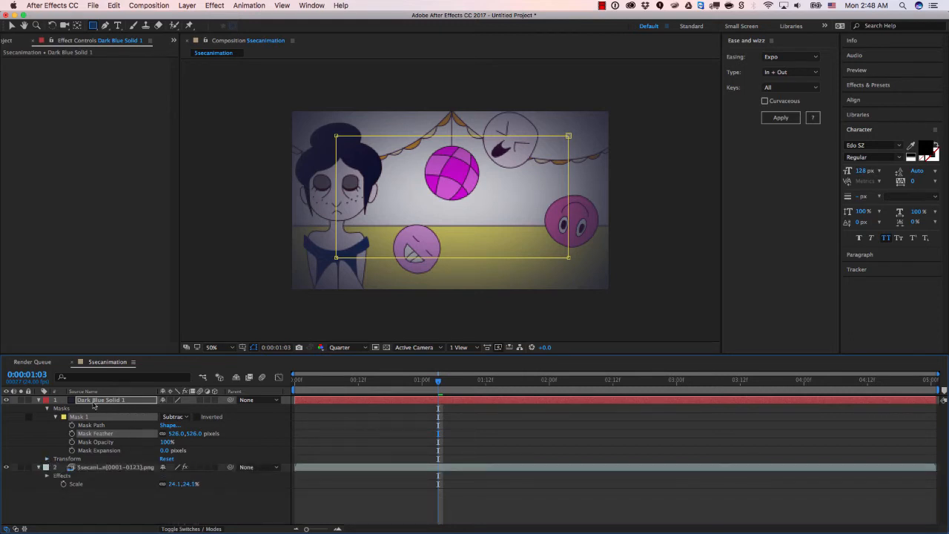
left_click(39, 399)
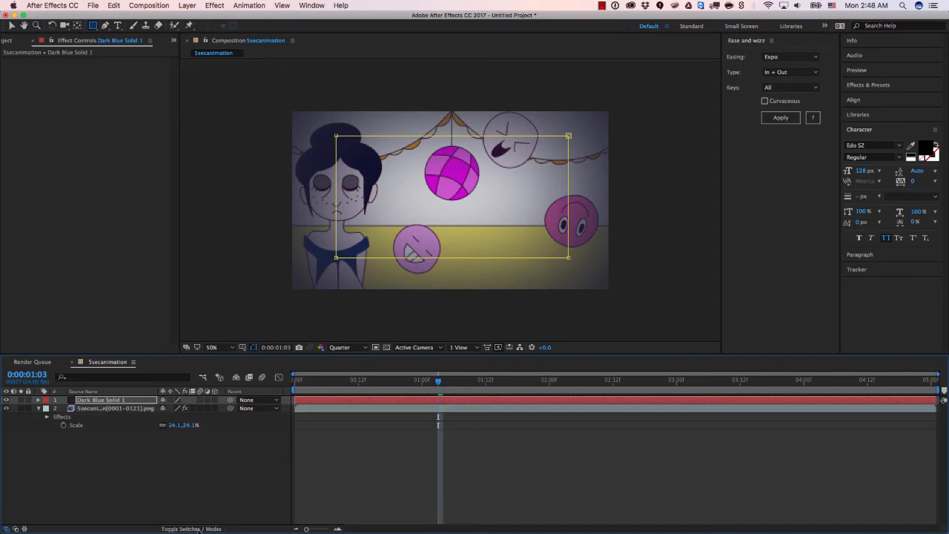
Step: Set the blending mode of the dark blue solid layer to Multiply
left_click(193, 529)
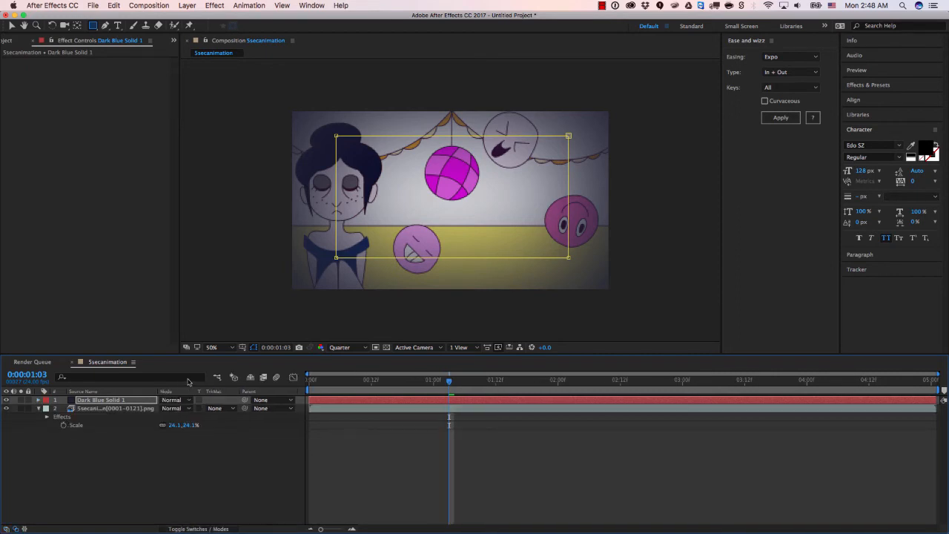
left_click(184, 400)
left_click(183, 402)
left_click(182, 401)
left_click(192, 180)
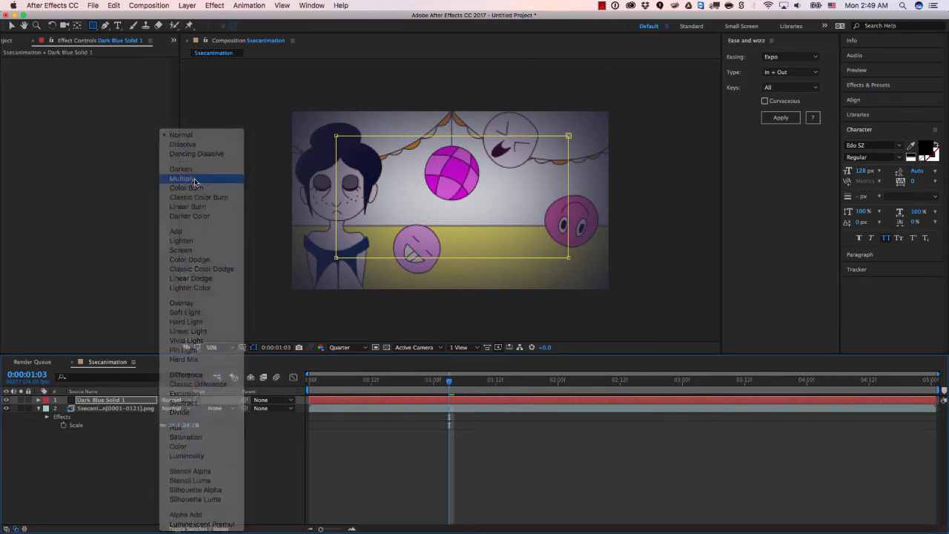
Step: Lower the dark blue solid layer's opacity to 81%
left_click(120, 401)
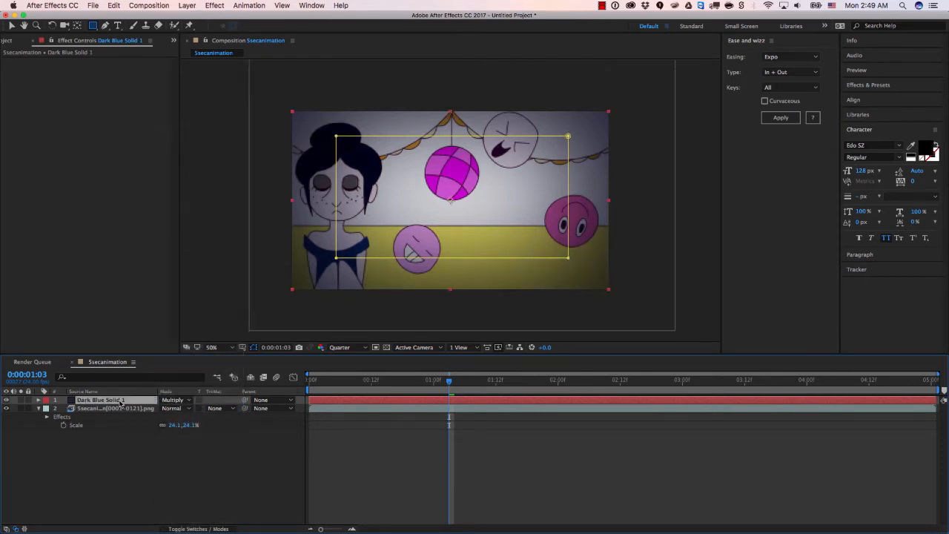
key("t")
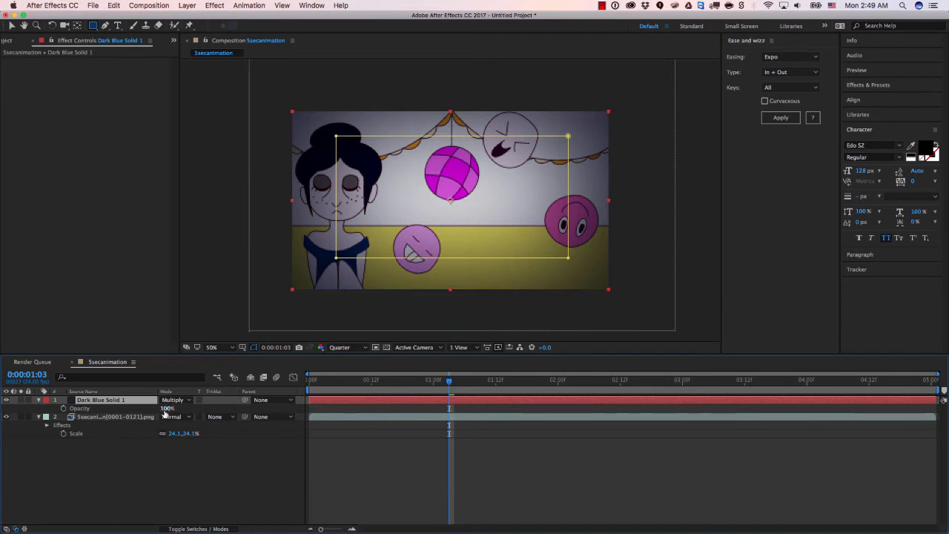
left_click_drag(164, 409, 157, 414)
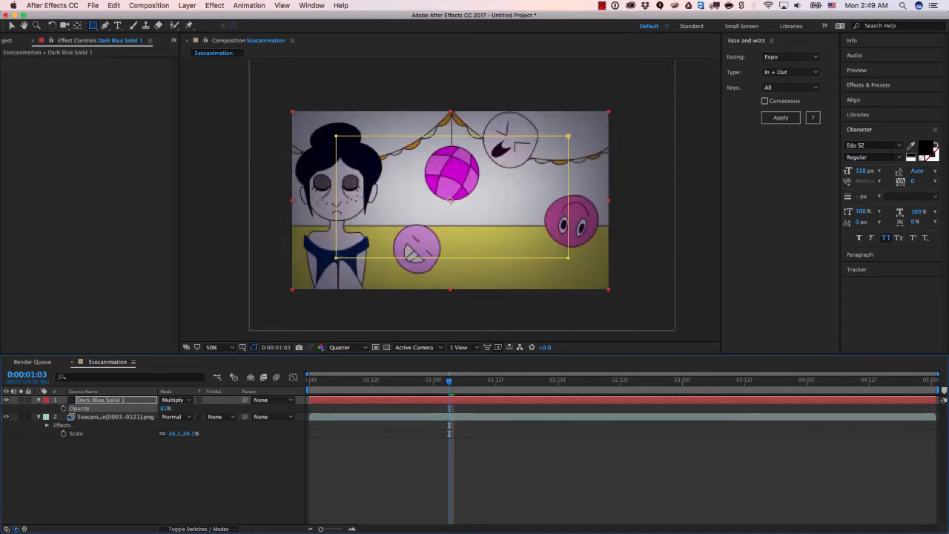
Step: Move all four corner points of the solid's mask outward, closer to the frame edges
left_click(12, 25)
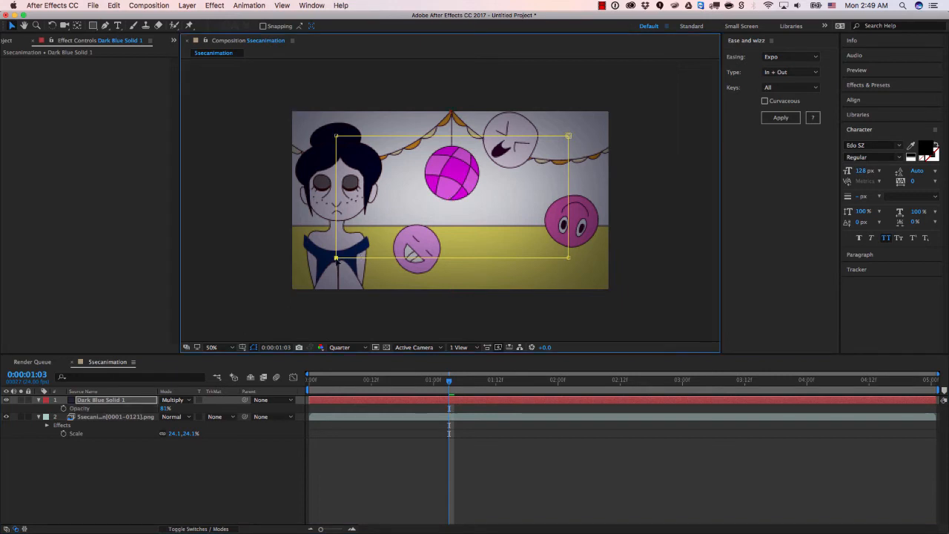
left_click_drag(336, 259, 311, 276)
left_click_drag(337, 135, 314, 123)
left_click_drag(568, 137, 597, 122)
left_click_drag(572, 257, 592, 280)
left_click(348, 286)
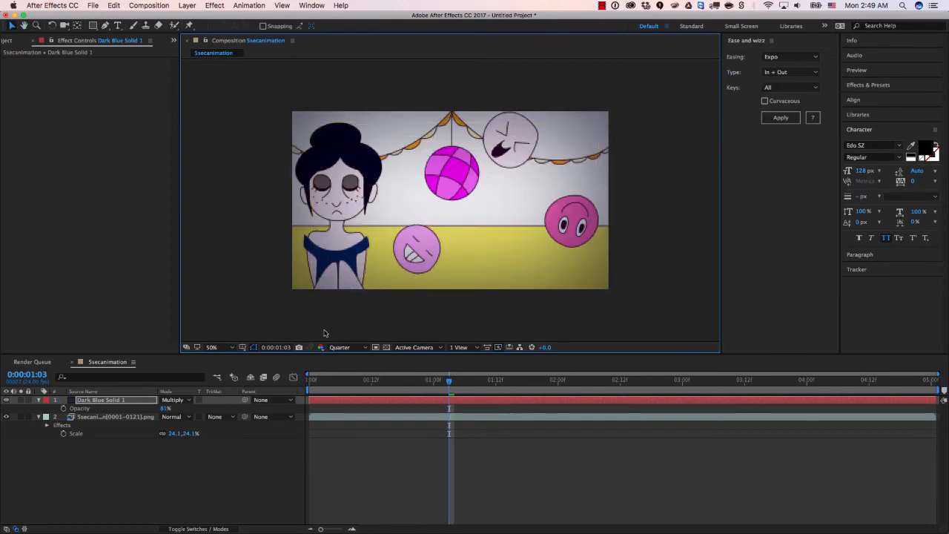
Step: Preview the animation with the vignette, restarting playback from the first frame
key("space")
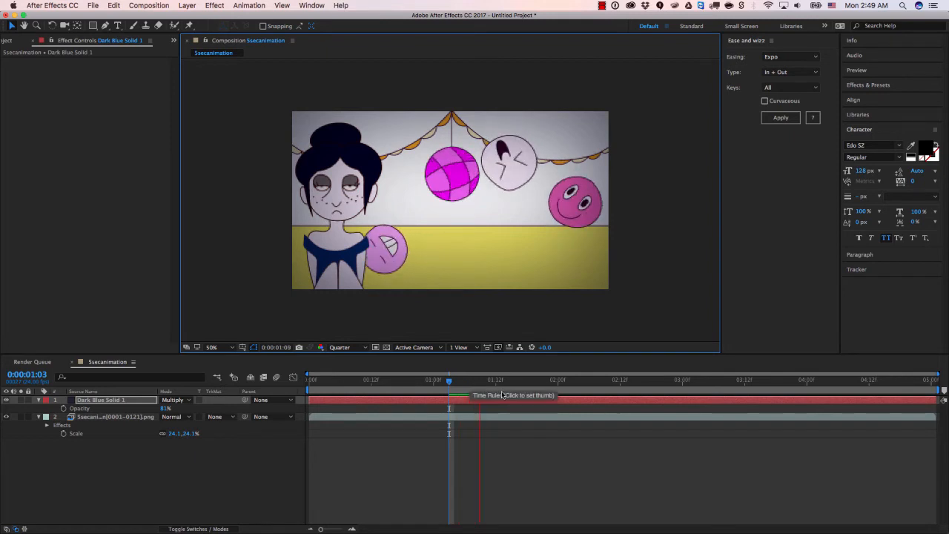
key("space")
left_click_drag(495, 387, 273, 396)
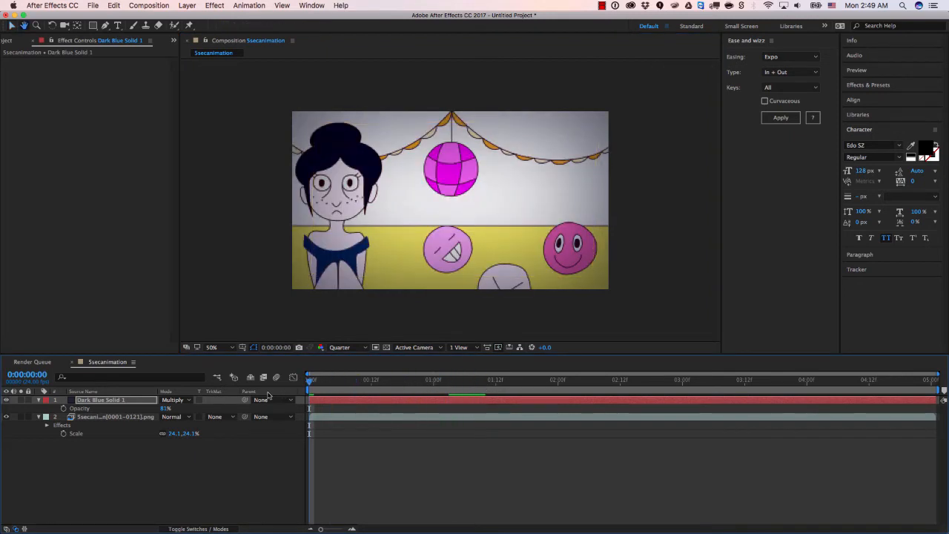
key("space")
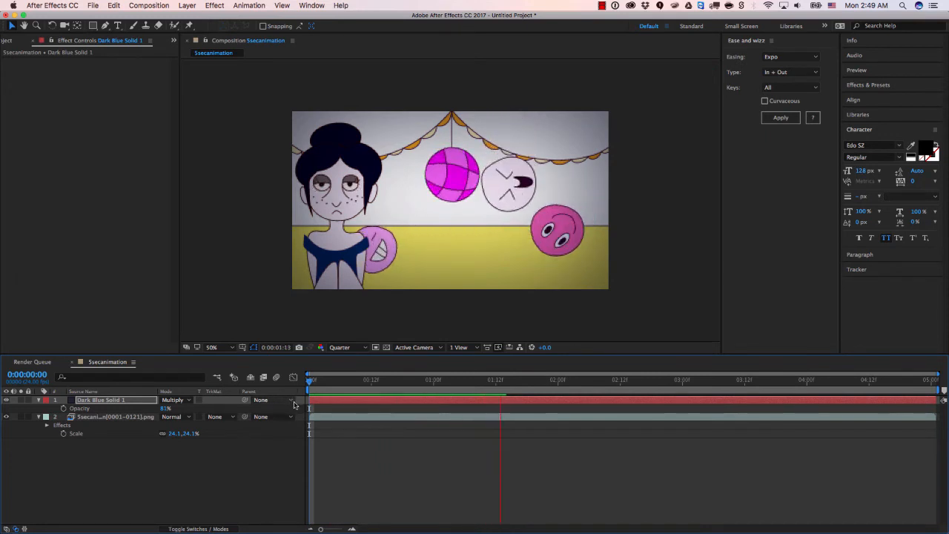
Step: Add the Turbulent Displace distortion effect to the image sequence layer
left_click(106, 416)
left_click(106, 416)
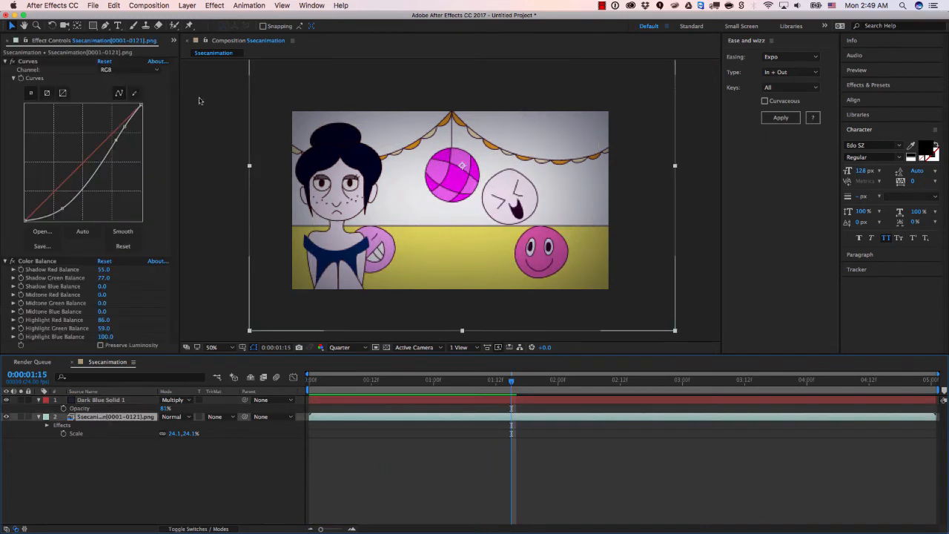
left_click(209, 6)
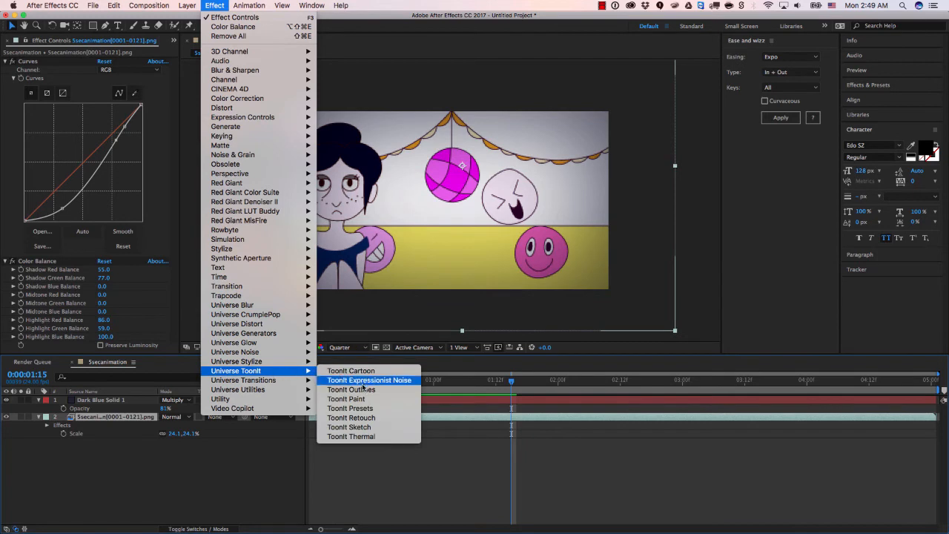
mouse_move(258, 404)
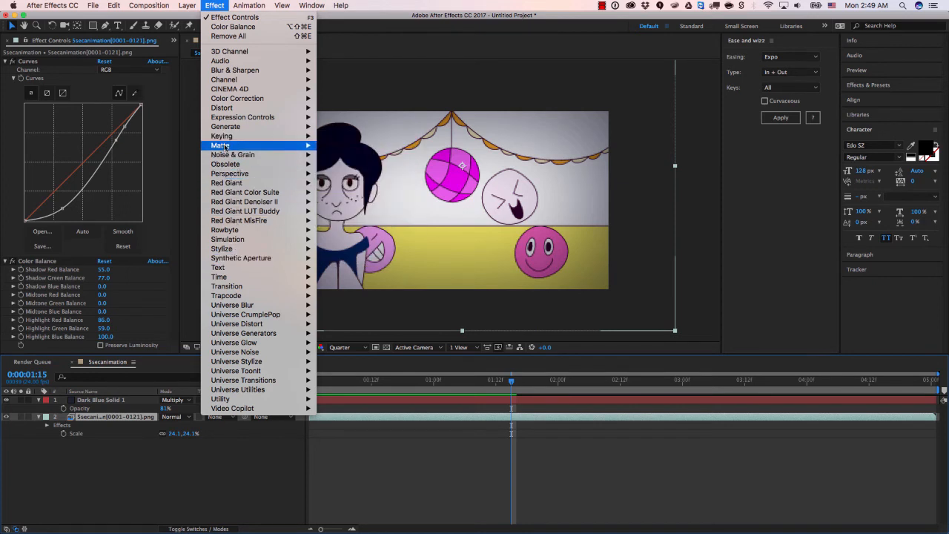
mouse_move(230, 139)
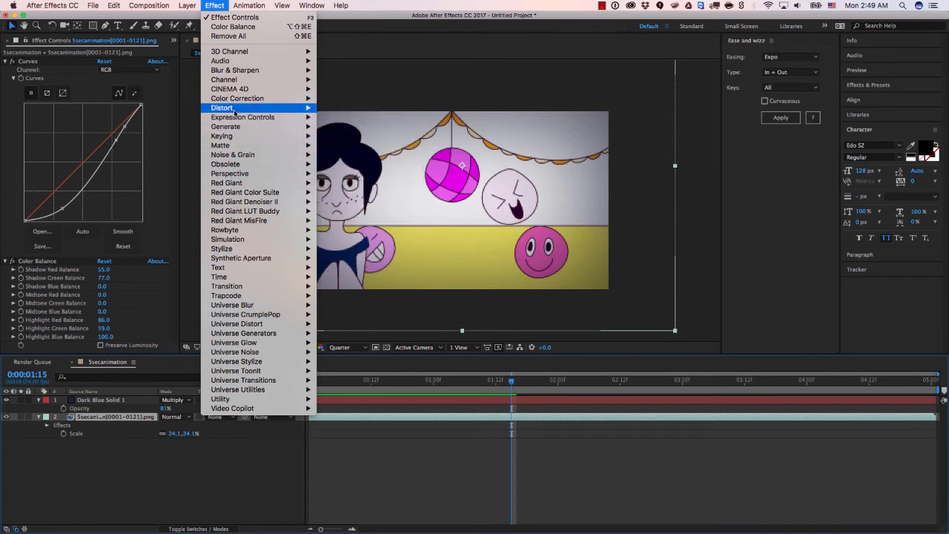
mouse_move(233, 108)
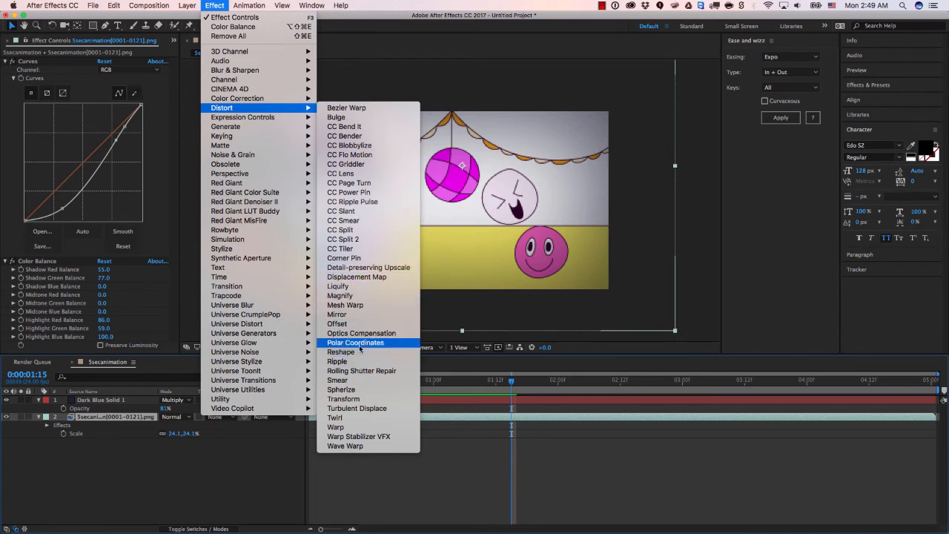
left_click(346, 407)
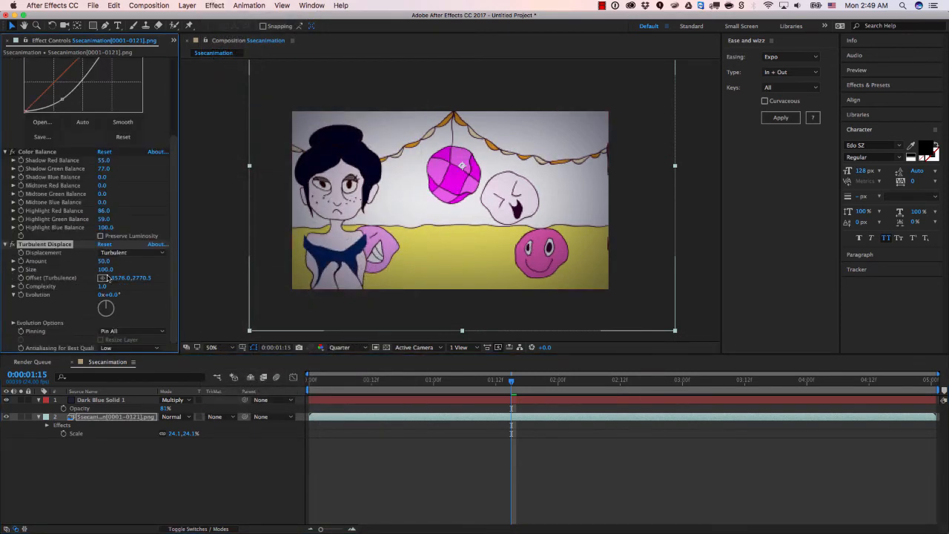
Step: Set Turbulent Displace to size 7, complexity 1.9 and evolution 1x+281°
mouse_move(105, 270)
left_mouse_down()
mouse_move(84, 273)
mouse_move(106, 272)
left_mouse_up()
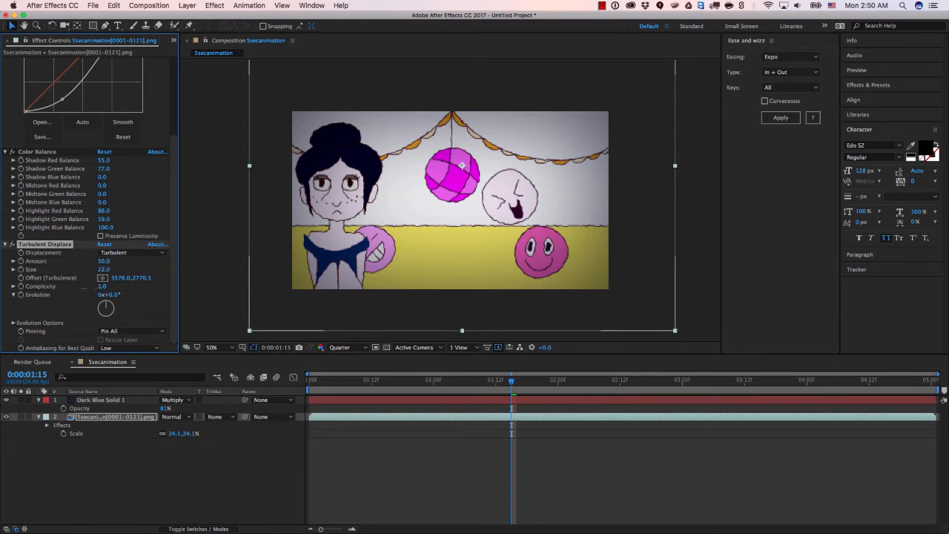
left_click_drag(102, 286, 125, 295)
left_click_drag(103, 270, 99, 275)
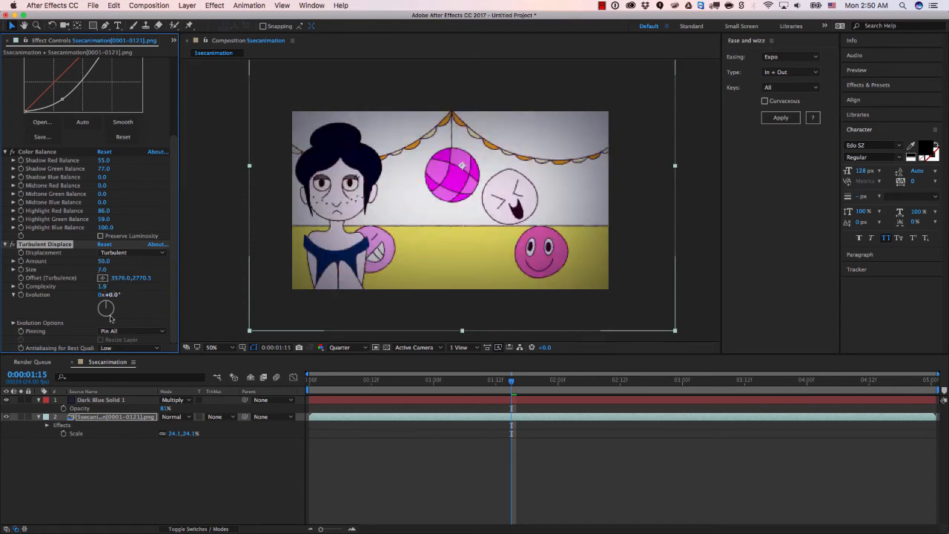
mouse_move(106, 308)
left_mouse_down()
mouse_move(82, 331)
mouse_move(64, 311)
mouse_move(105, 312)
left_mouse_up()
Step: Animate the Turbulent Displace evolution with the expression time*200
left_click(22, 295, "alt")
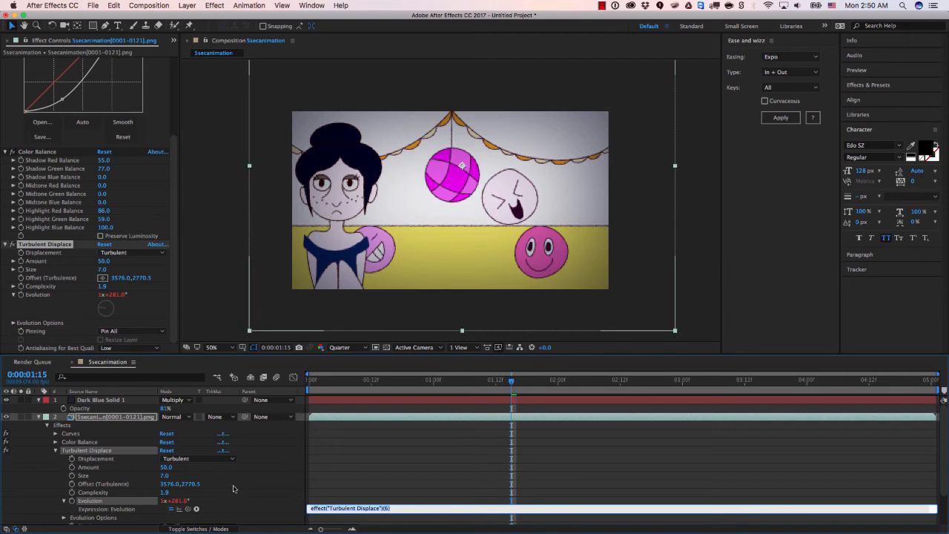
type("time*200")
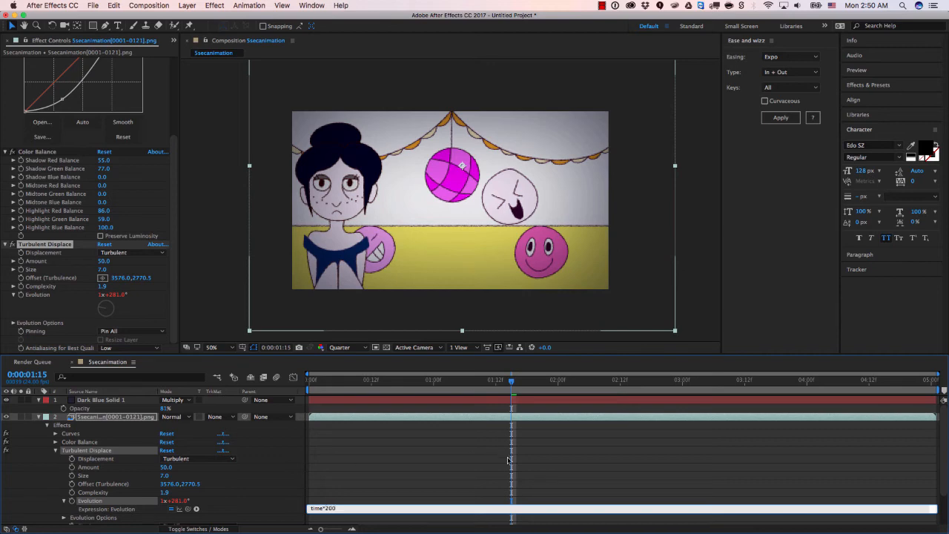
left_click(430, 460)
Step: Preview the displaced animation from the first frame through the beach scene
key("Home")
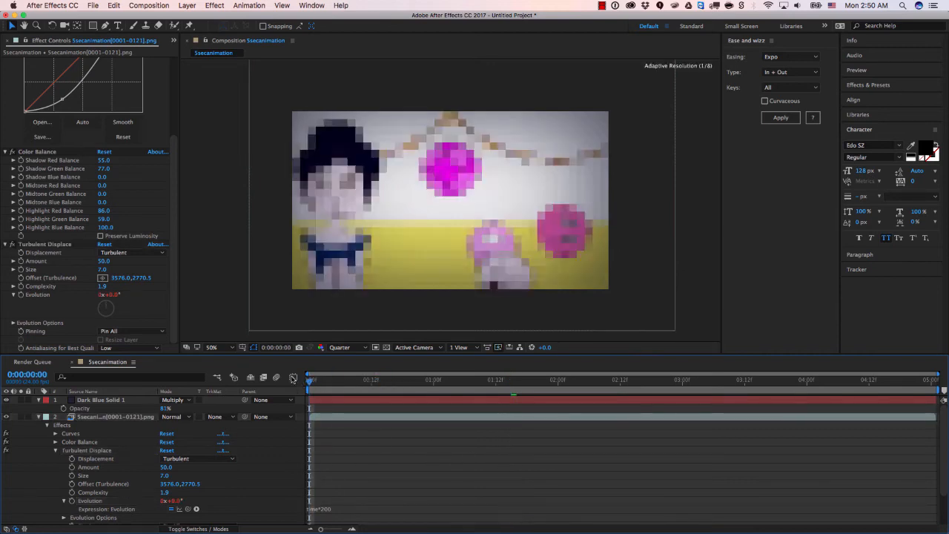
key("space")
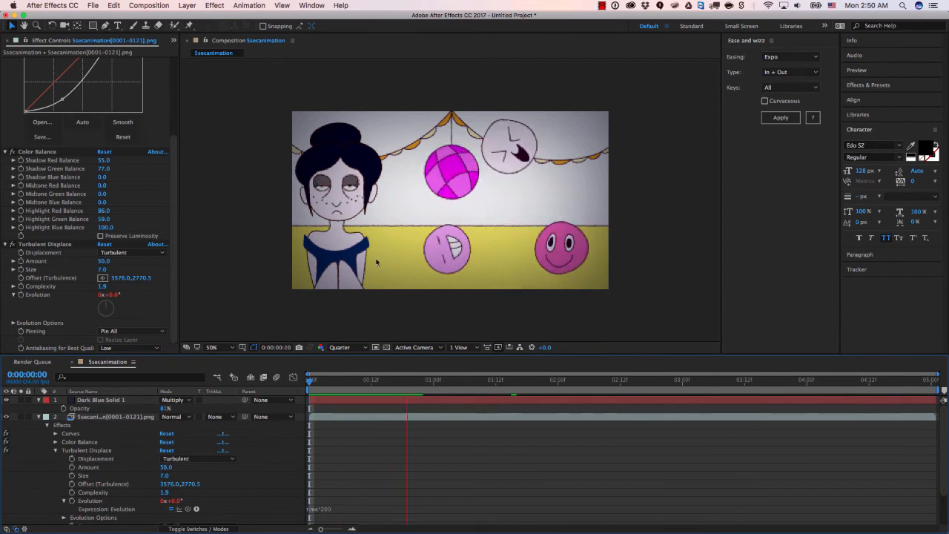
key("space")
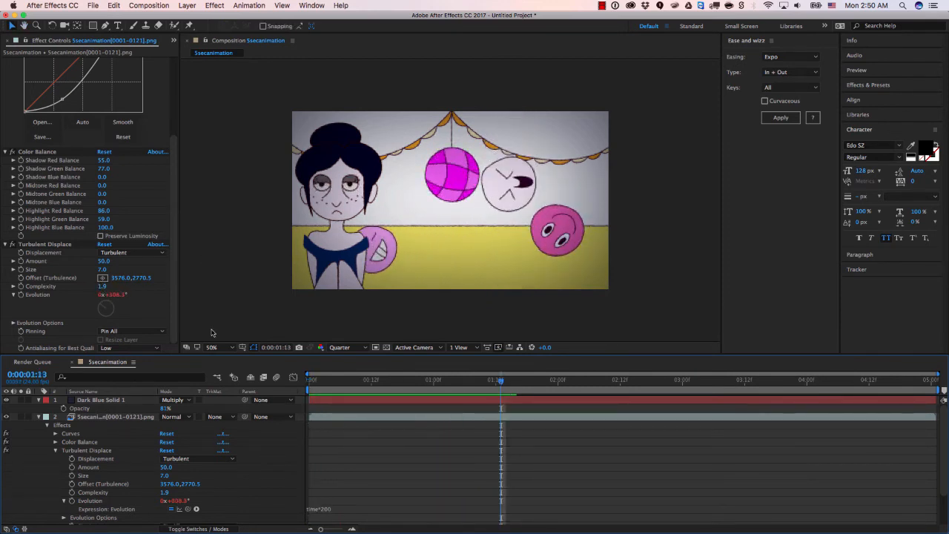
key("space")
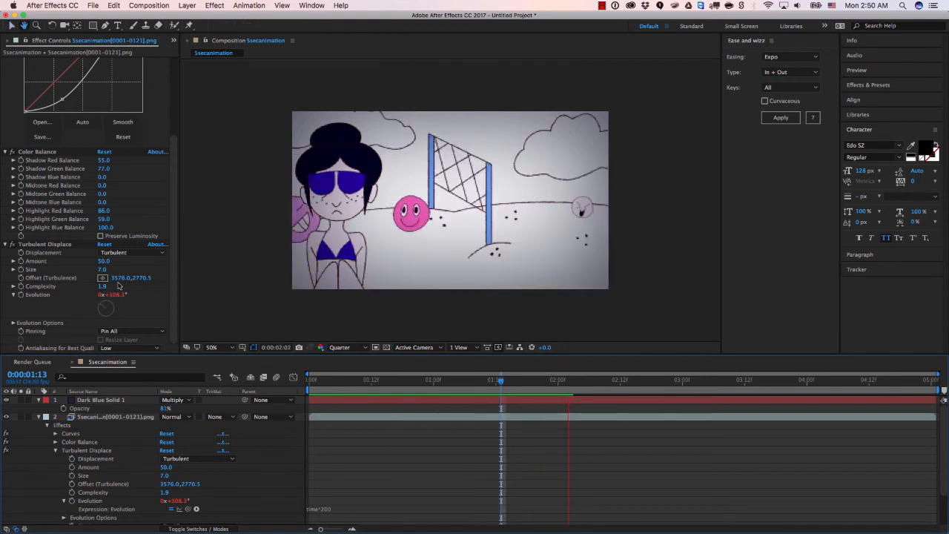
Step: Set the Turbulent Displace complexity to 5.4 and its size to 20
left_click_drag(102, 286, 95, 286)
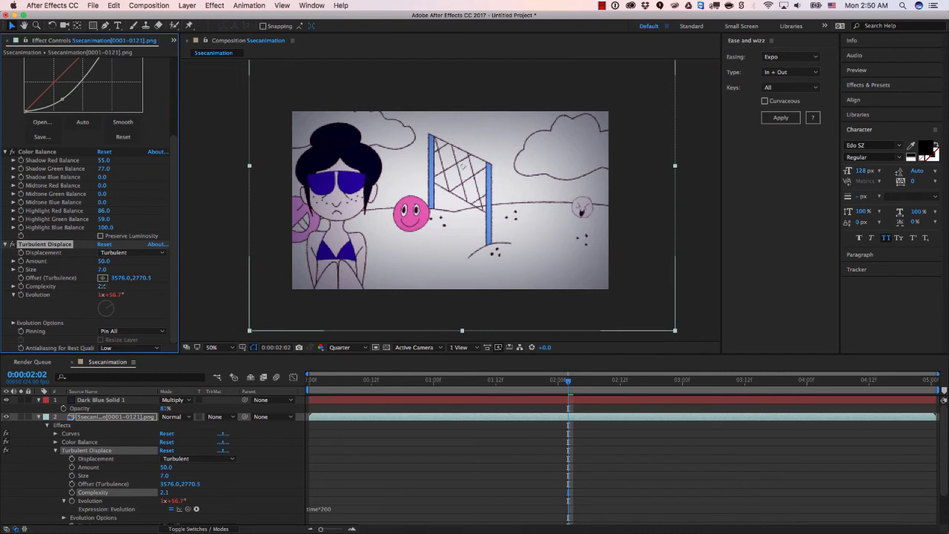
left_click_drag(102, 286, 259, 282)
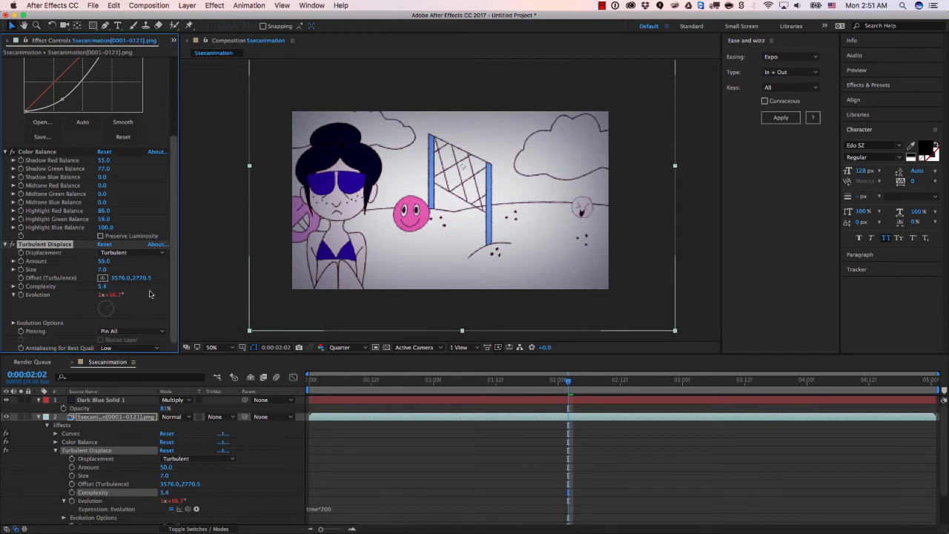
left_click(105, 270)
type("20")
key("Return")
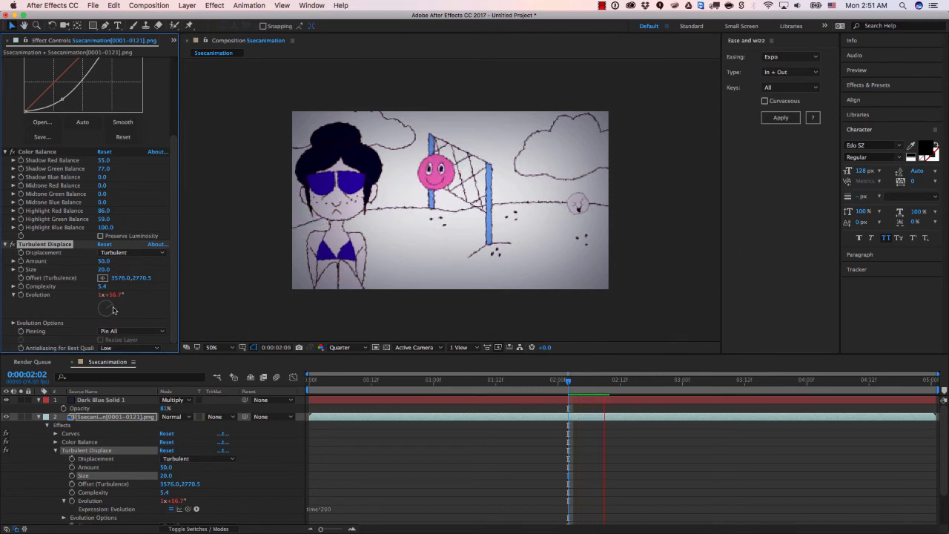
Step: Change the Turbulent Displace evolution expression to time*2000 and preview the animation from 0:00:00:08
left_click(334, 510)
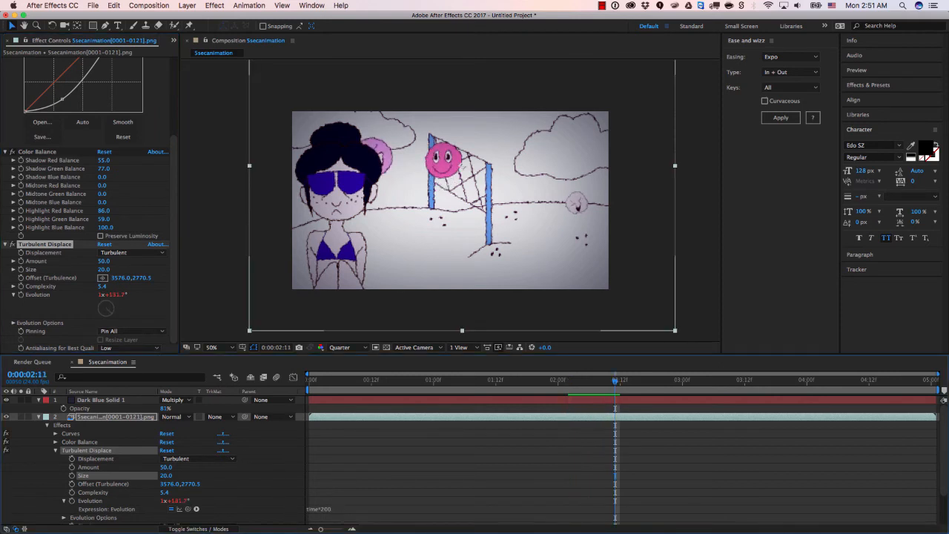
left_click(351, 382)
key("space")
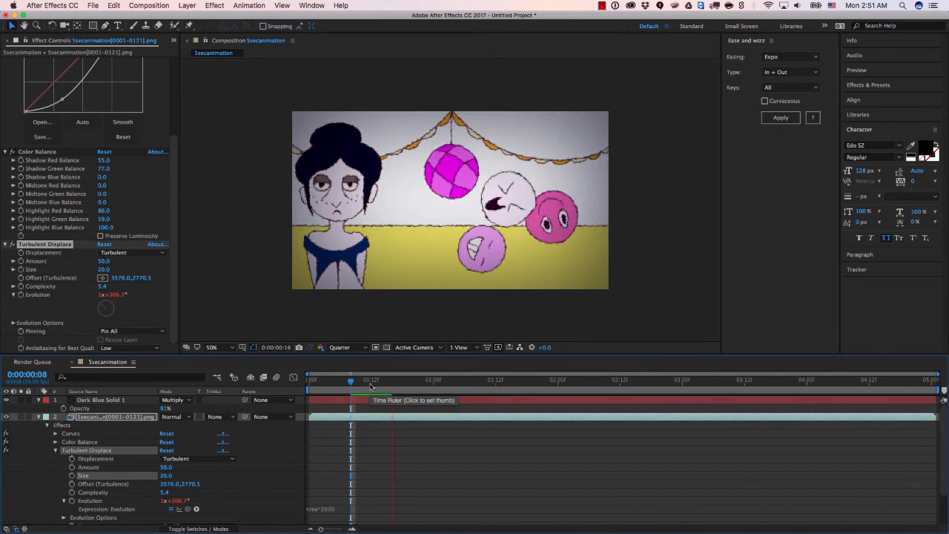
key("space")
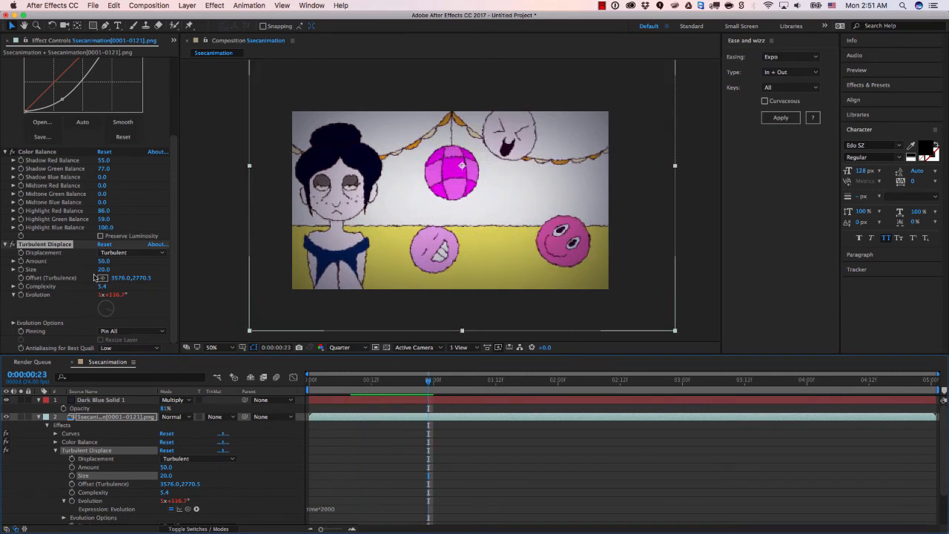
Step: Set the Turbulent Displace amount to 19 and preview the softened wobble through to the beach scene
left_click_drag(104, 261, 89, 263)
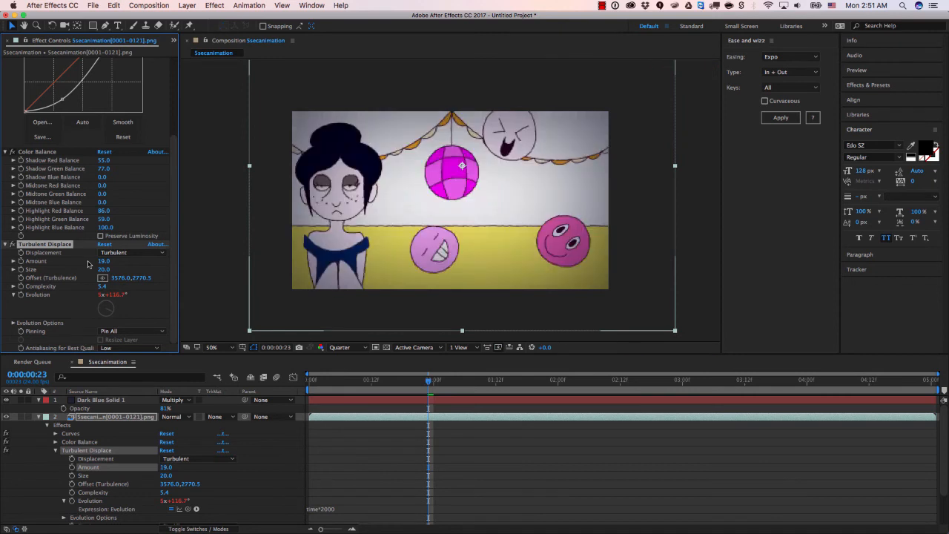
key("space")
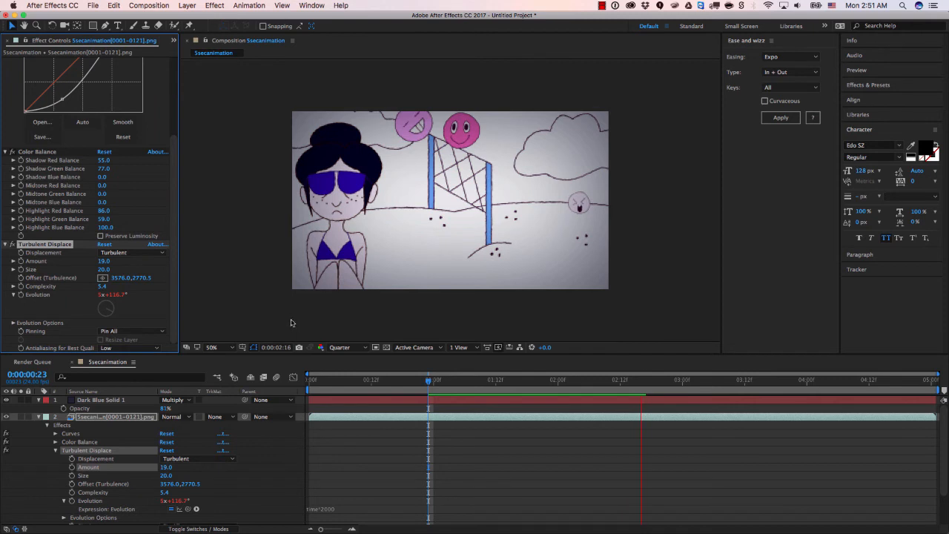
key("space")
Step: Collapse the properties of the PNG sequence and dark blue solid layers and deselect all layers
left_click(38, 416)
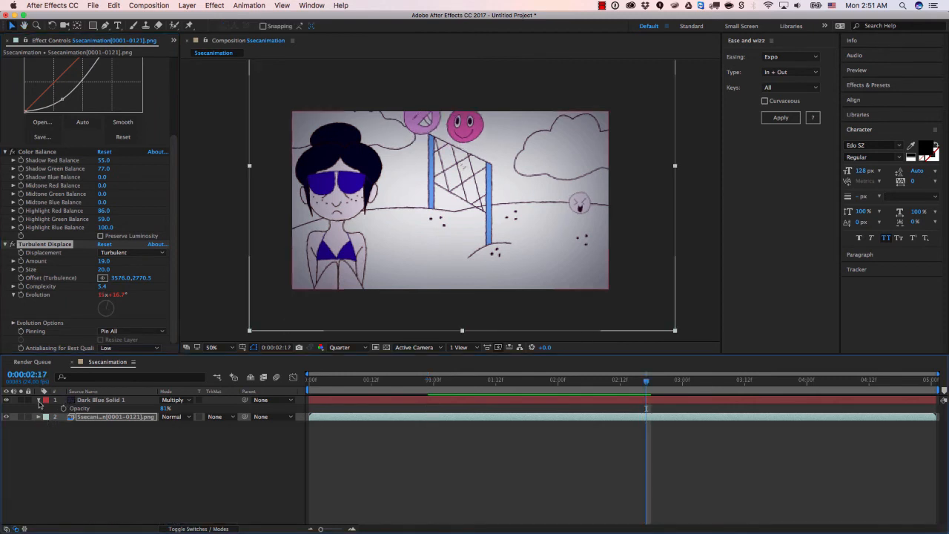
left_click(39, 400)
left_click(42, 426)
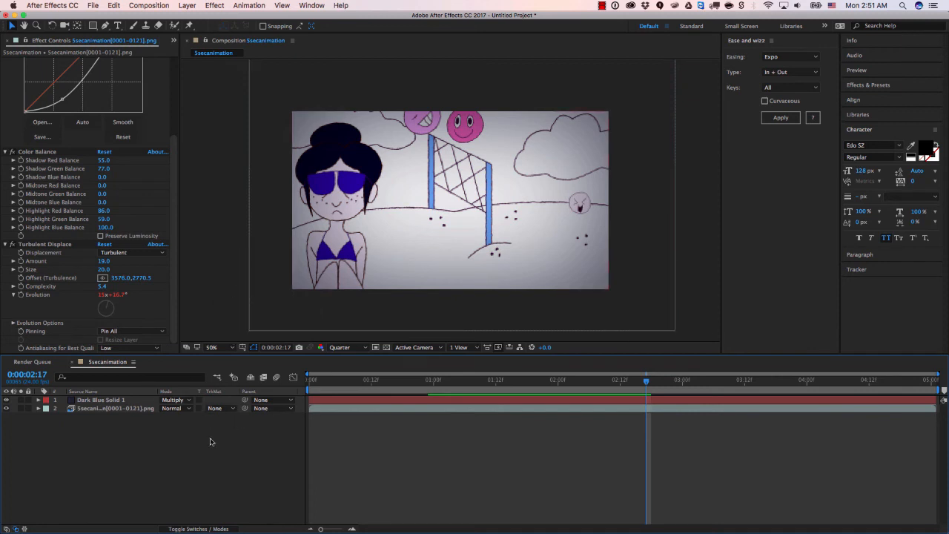
Step: Add the 5secanimation composition to the render queue
right_click(157, 444)
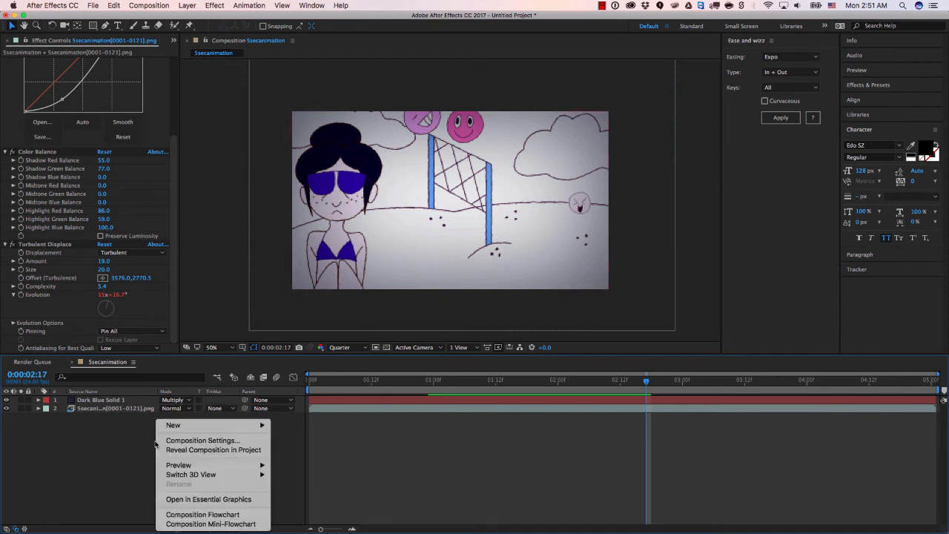
left_click(106, 453)
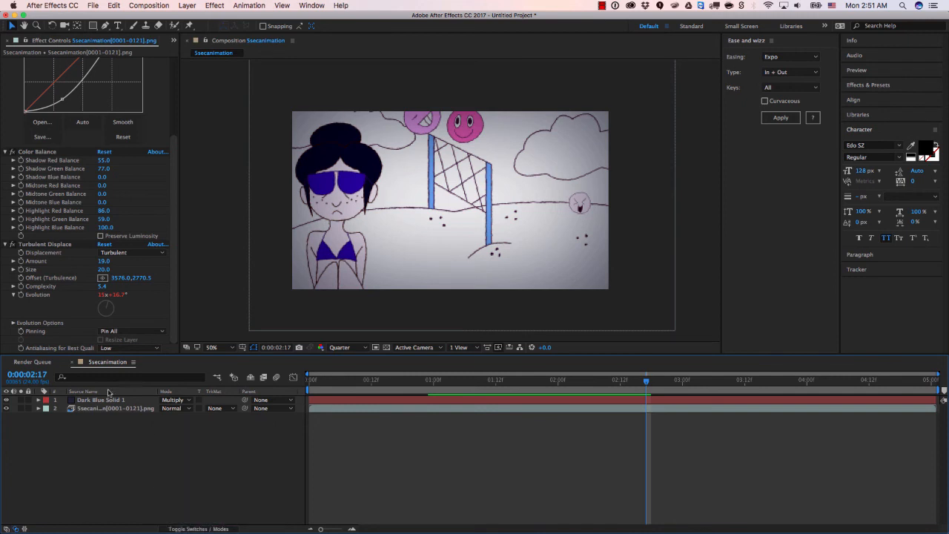
left_click(141, 6)
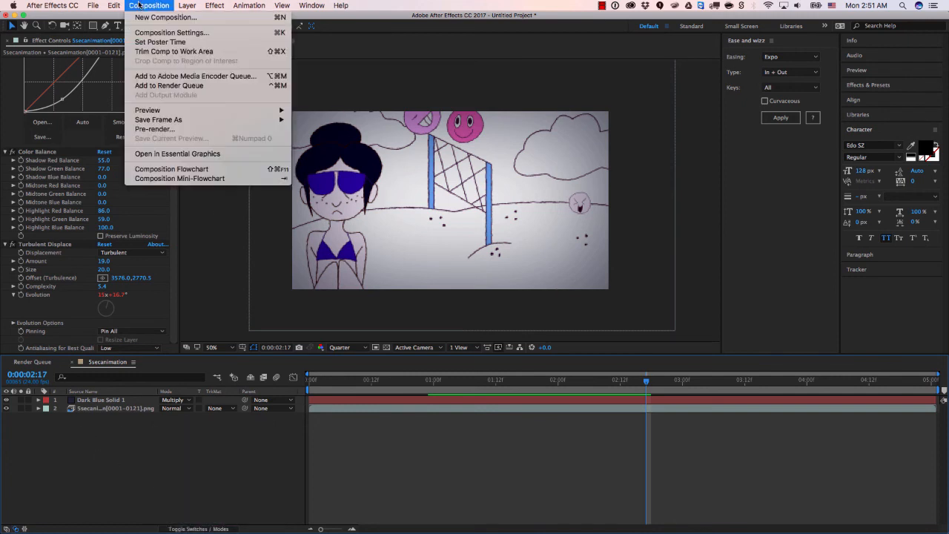
left_click(172, 85)
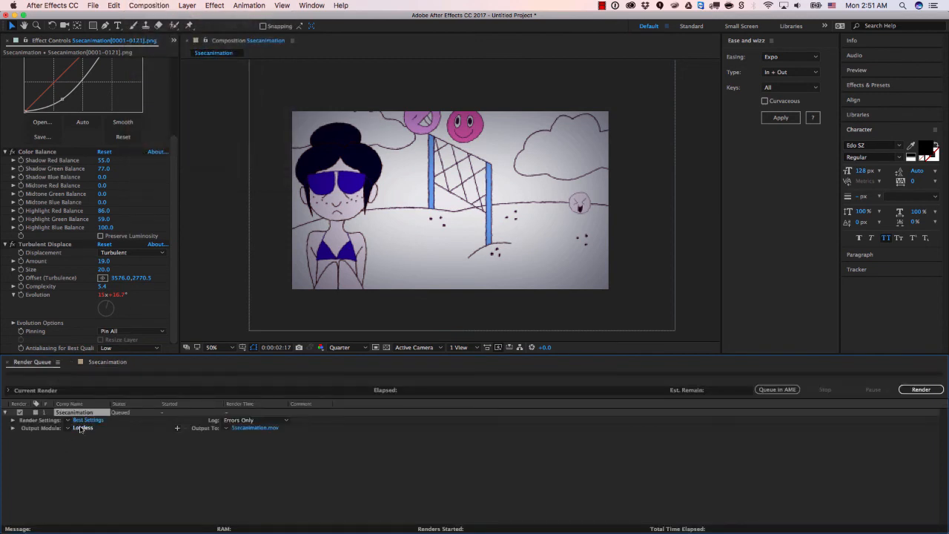
Step: Configure the output module as QuickTime with the H.264 video codec
left_click(82, 428)
left_click(250, 174)
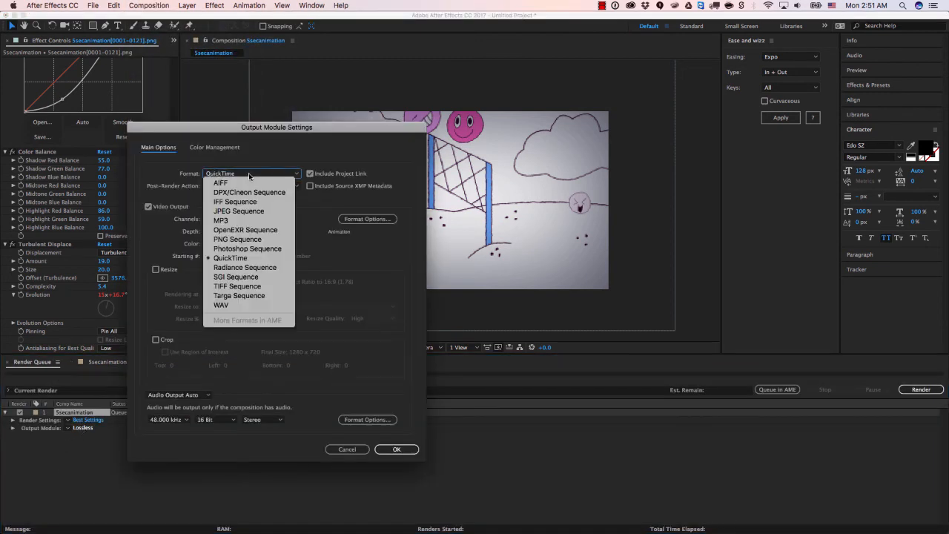
left_click(236, 261)
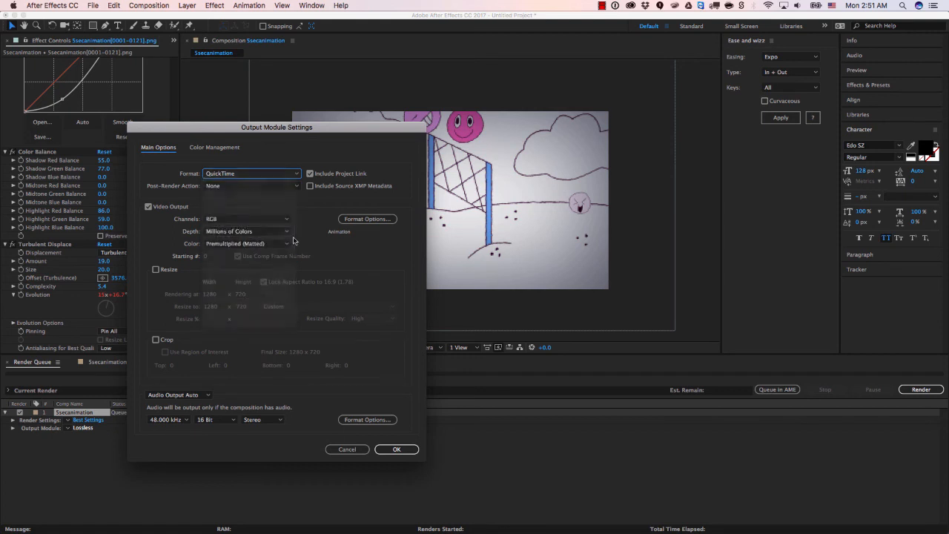
left_click(352, 222)
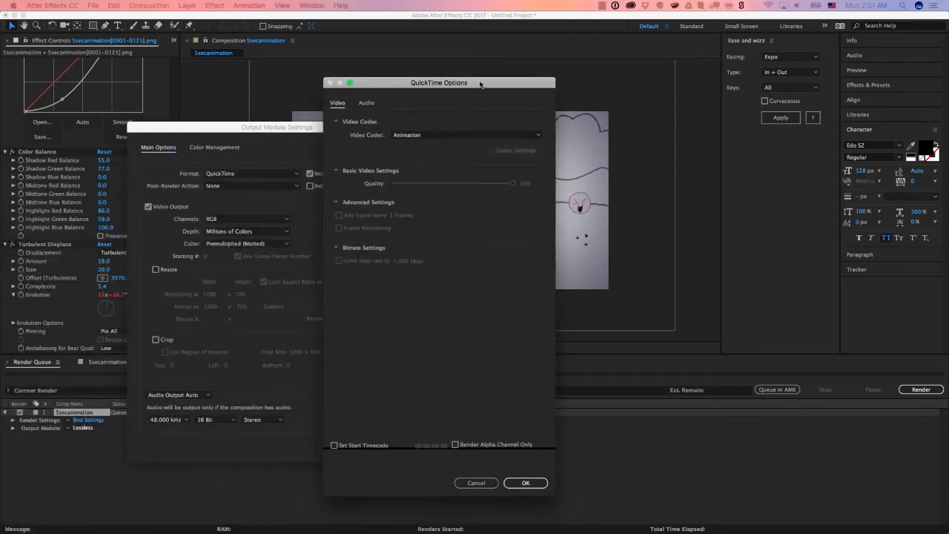
left_click(424, 133)
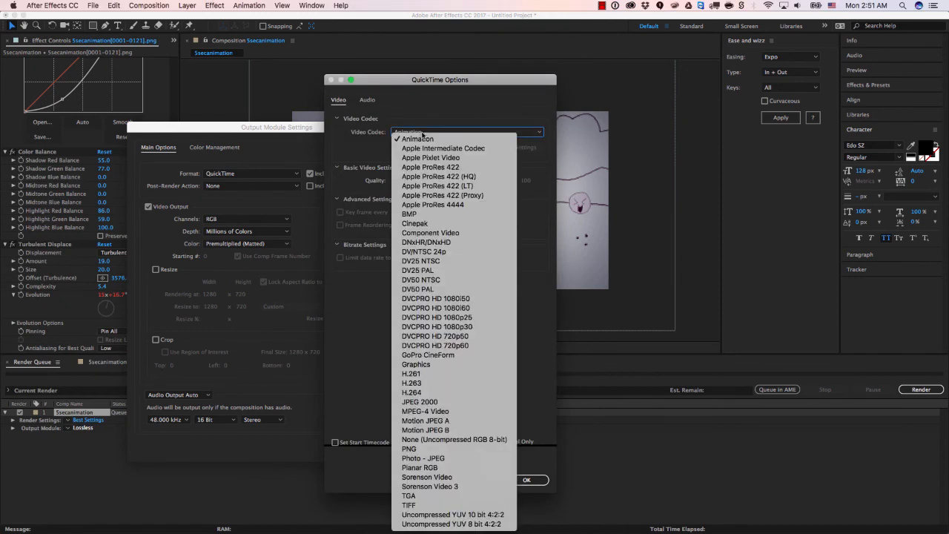
left_click(416, 393)
left_click(525, 479)
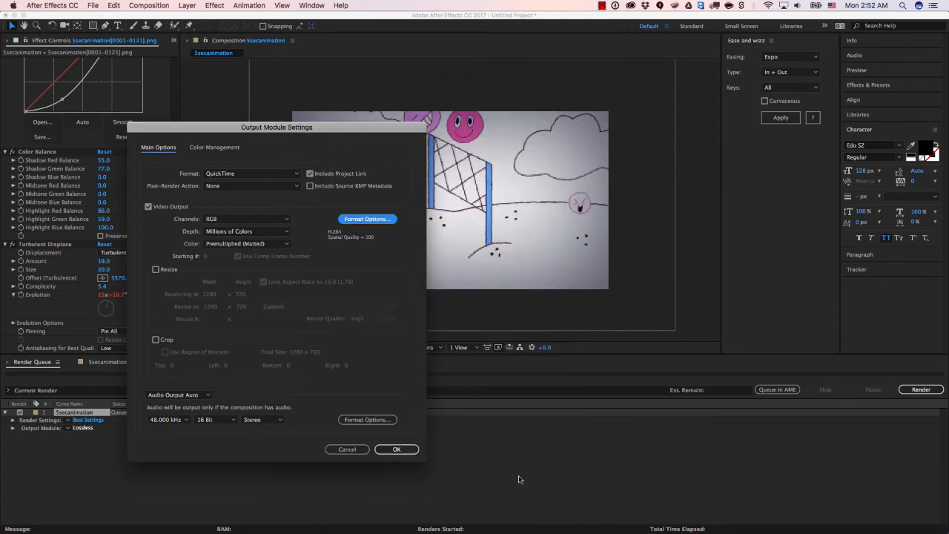
left_click(401, 449)
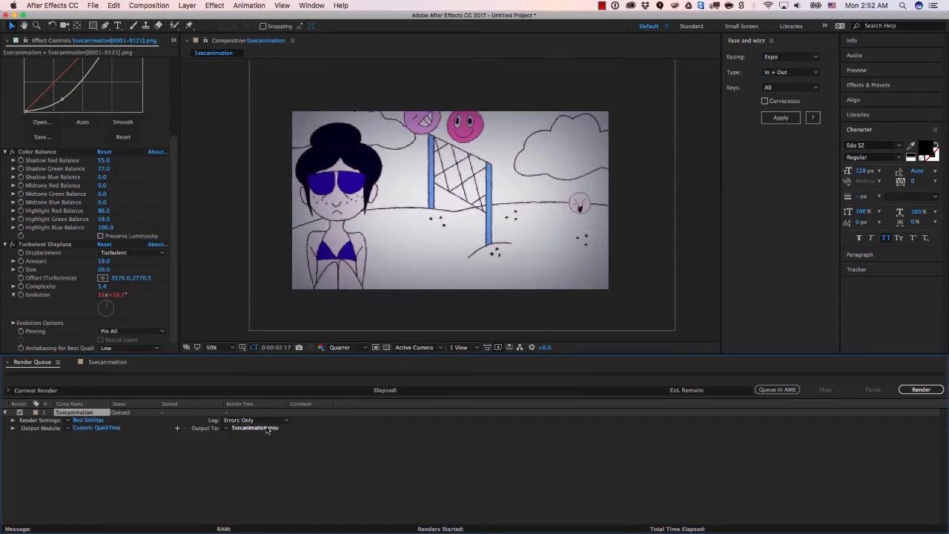
Step: Set the output movie to 5secanimation in the Desktop folder ANIMATION test and start the render
left_click(259, 428)
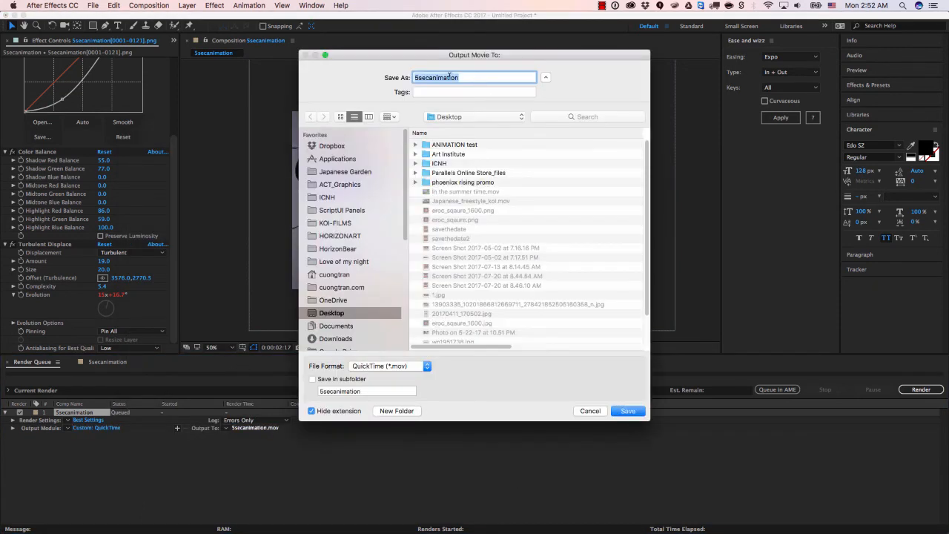
left_click(458, 147)
double_click(458, 146)
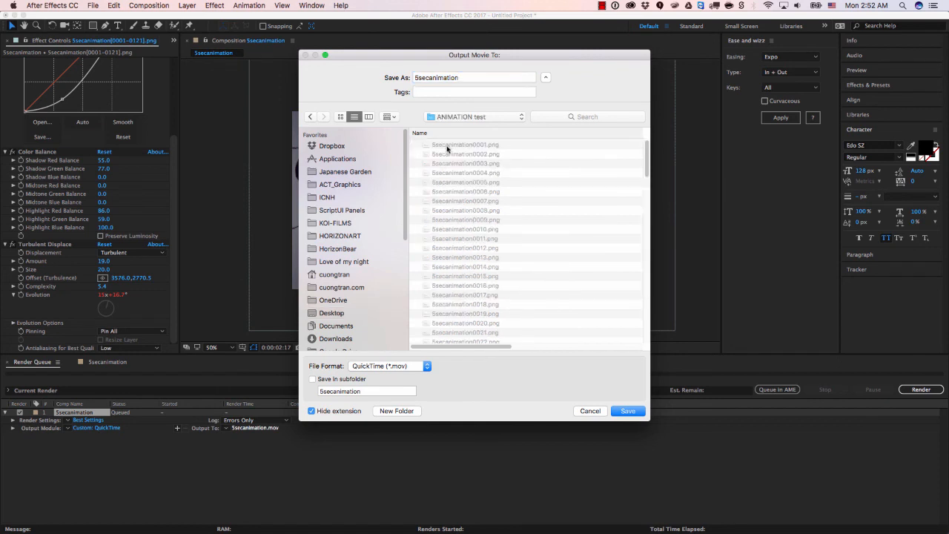
left_click(635, 412)
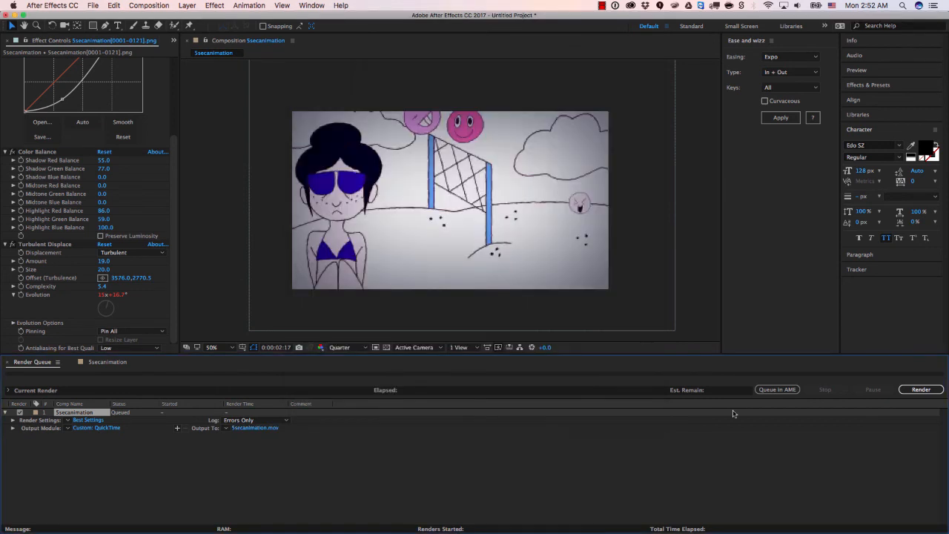
left_click(920, 390)
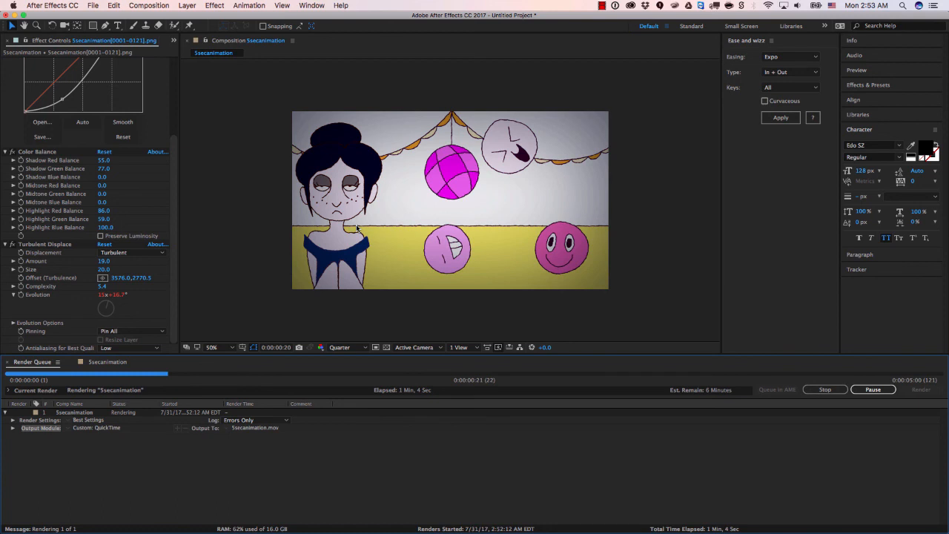
scroll(357, 220, "down", 2)
scroll(387, 221, "up", 3)
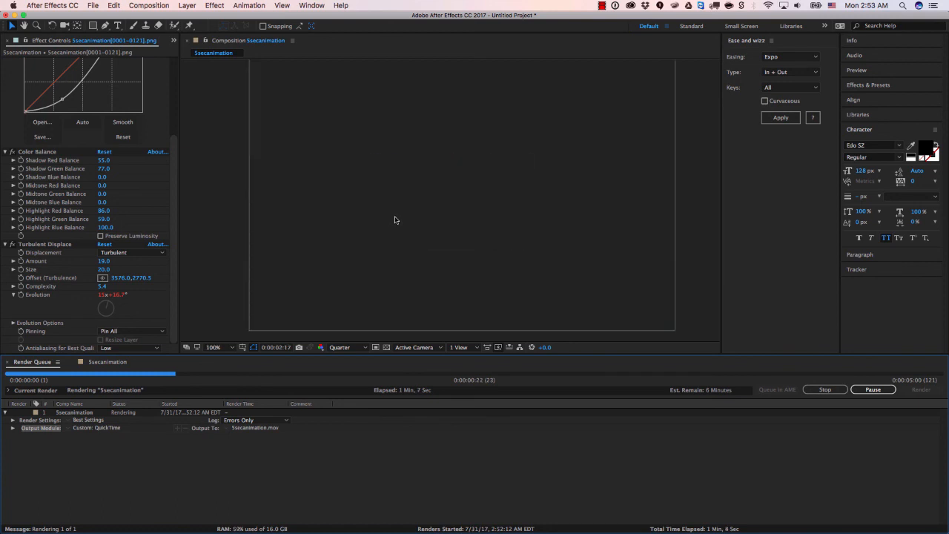
scroll(394, 220, "down", 4)
scroll(375, 274, "up", 2)
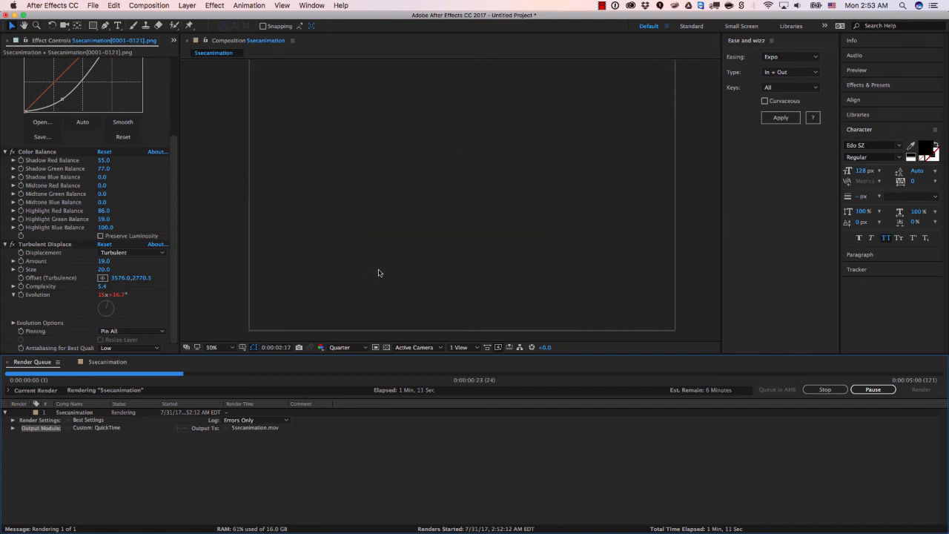